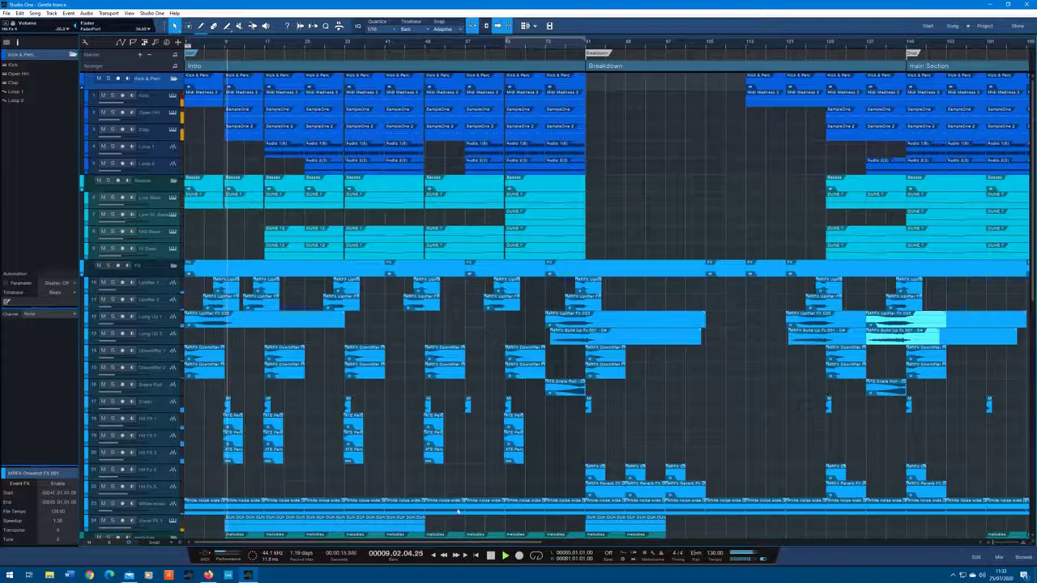
Step: Show the sampler instruments of the Kick and Open HH tracks one after the other, closing each window
left_click(173, 97)
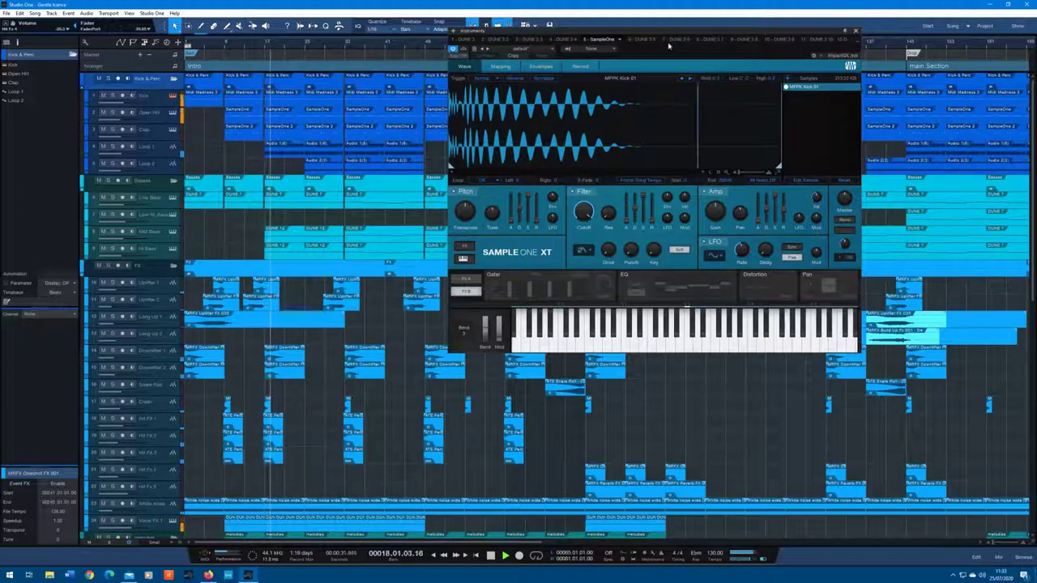
left_click(855, 31)
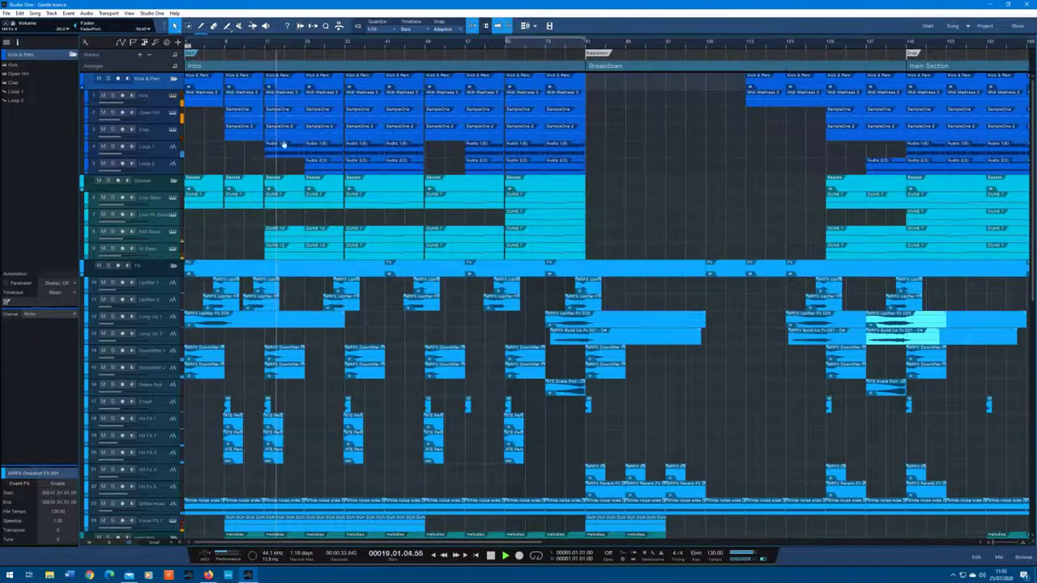
left_click(171, 114)
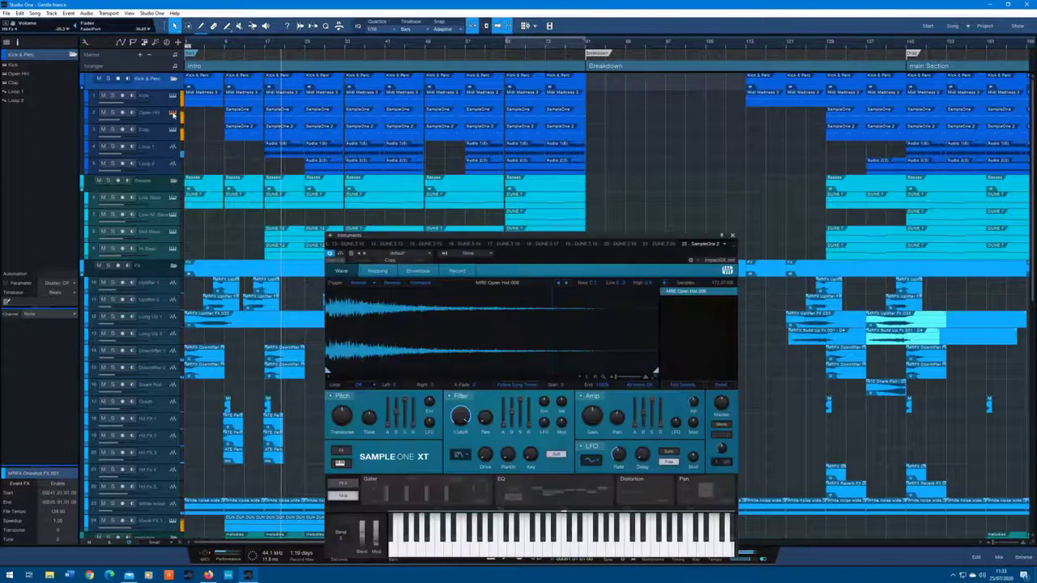
left_click(731, 235)
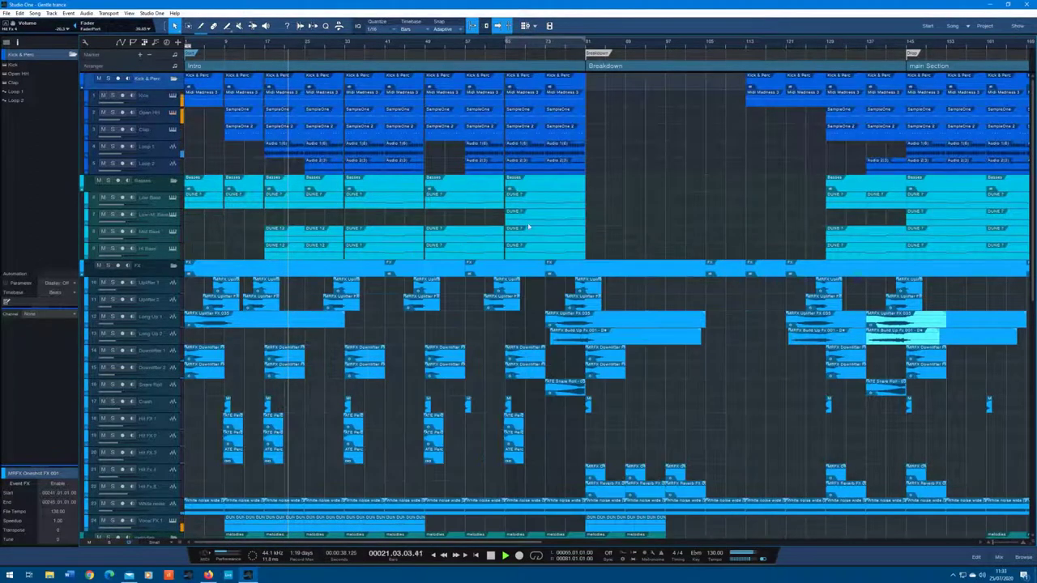
Step: Show the synth patches of the four bass tracks in turn, from Low Bass to Hi Bass, and close the instrument window
left_click(173, 213)
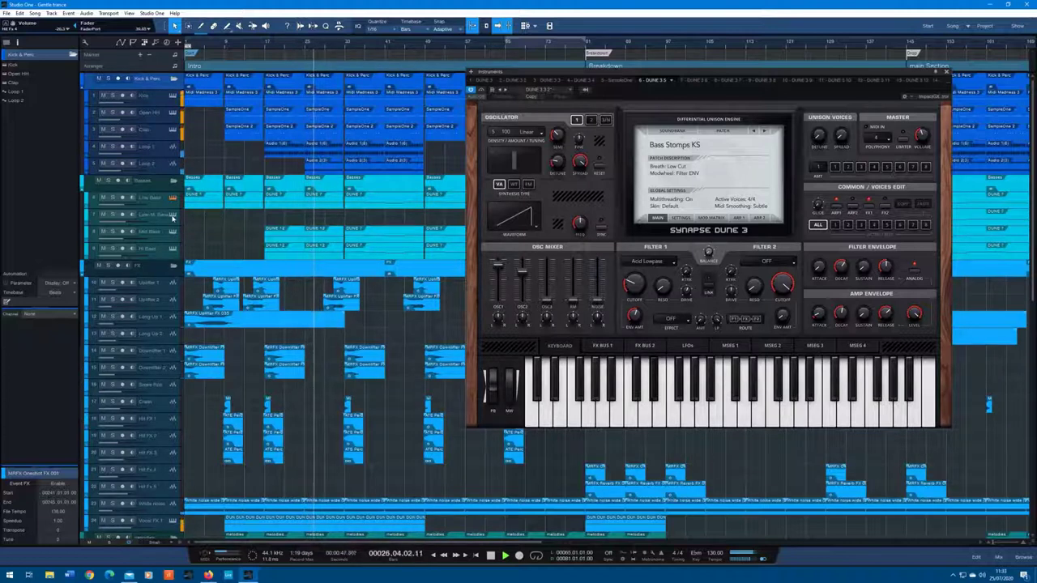
left_click(171, 216)
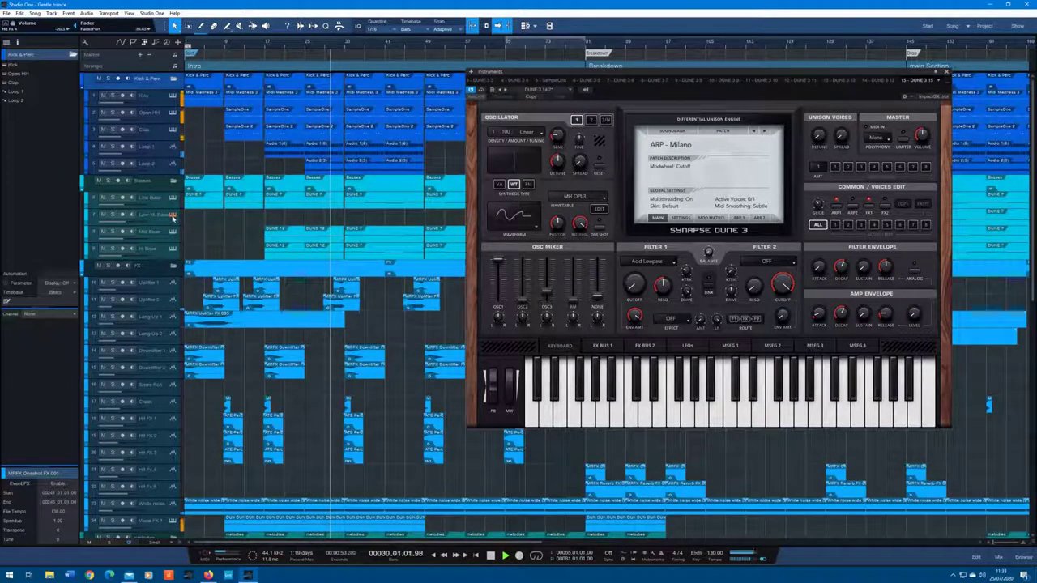
left_click(171, 232)
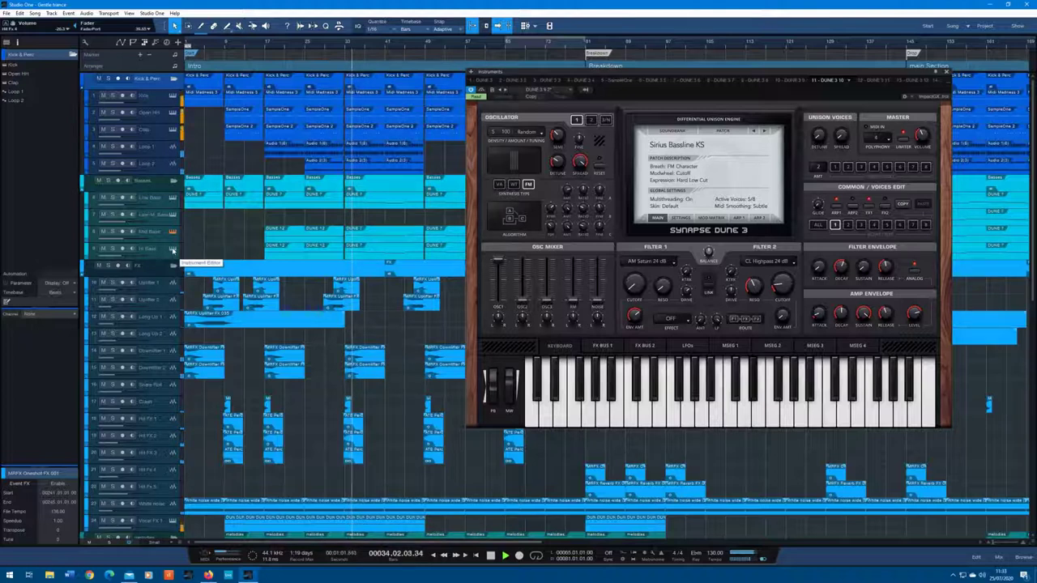
left_click(172, 249)
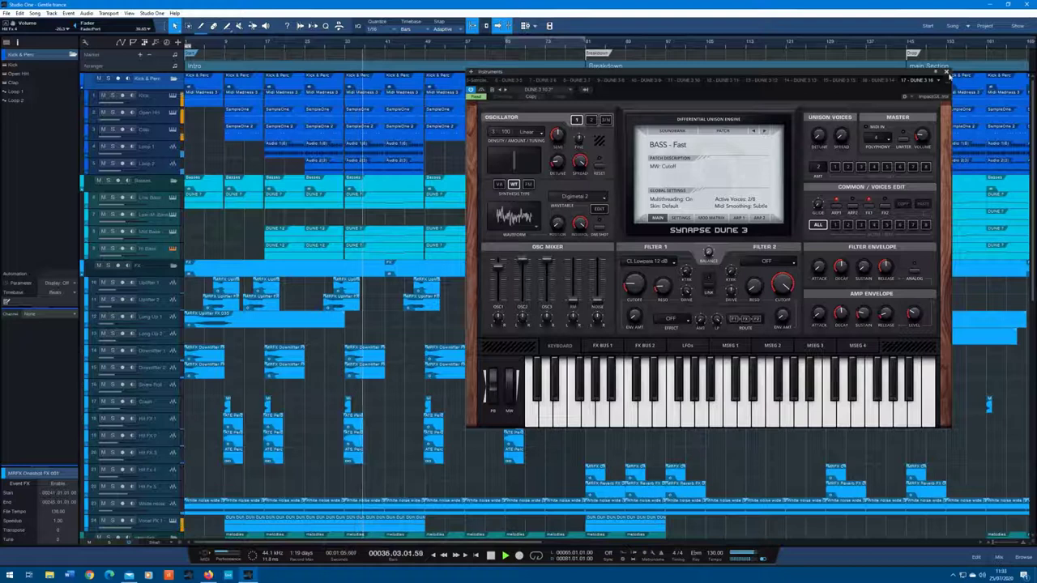
left_click(945, 72)
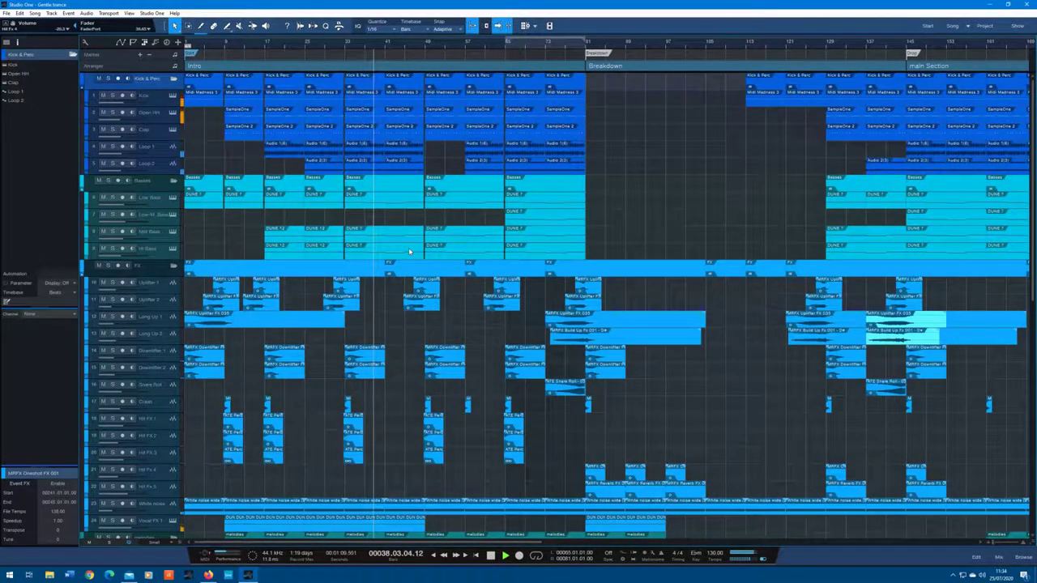
Step: Show the synth patches of the Vocal FX 1 track and the first Melody track, closing each instrument window
scroll(405, 252, "down", 3)
scroll(401, 254, "down", 2)
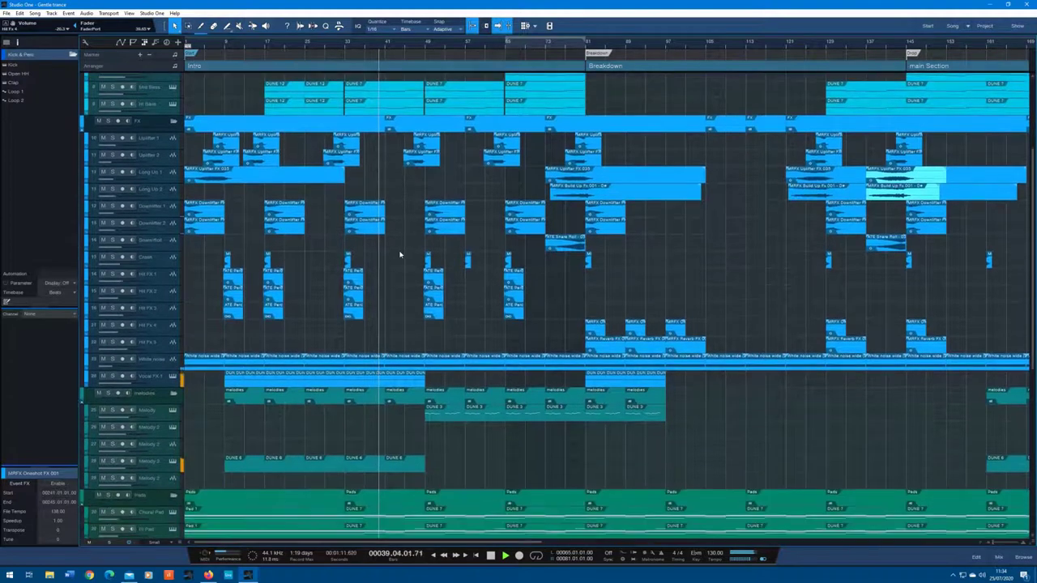
scroll(400, 255, "down", 2)
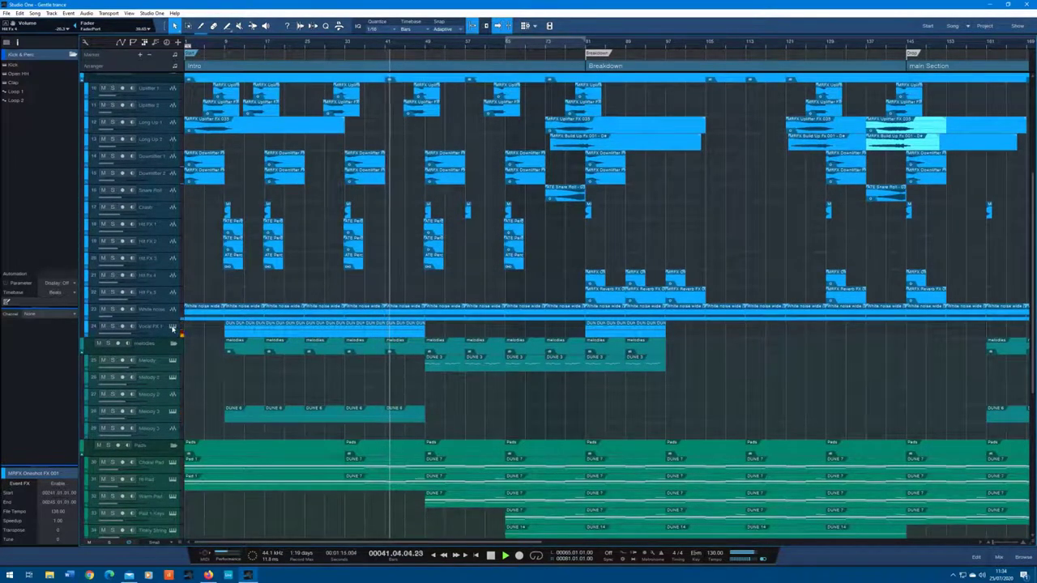
left_click(172, 327)
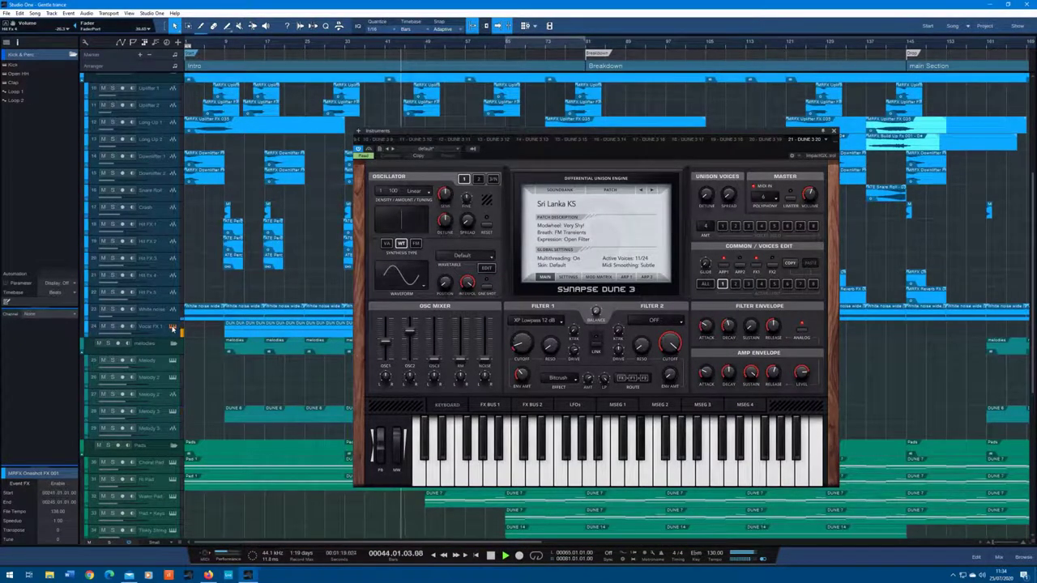
left_click(172, 326)
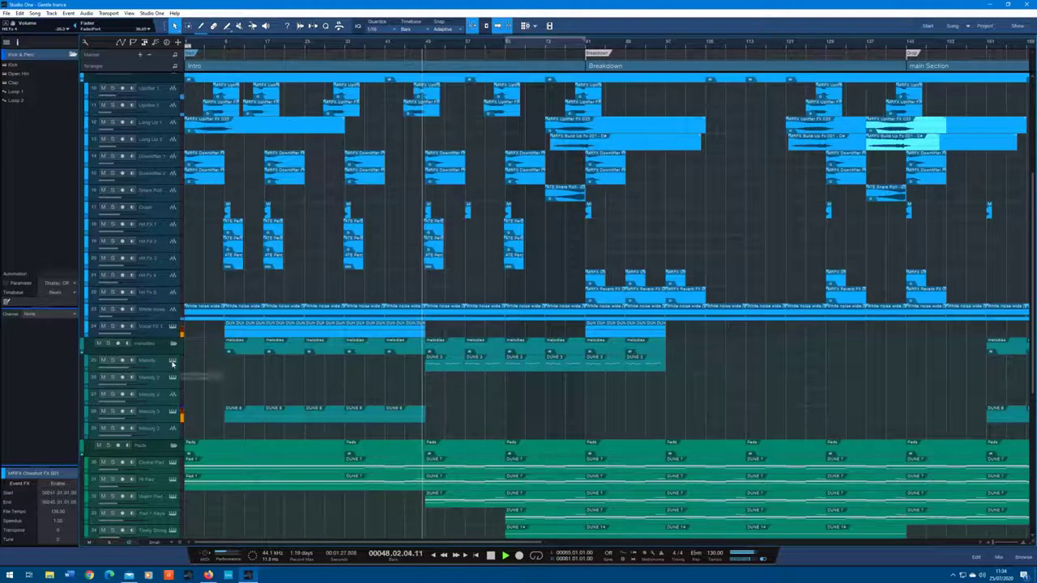
left_click(172, 364)
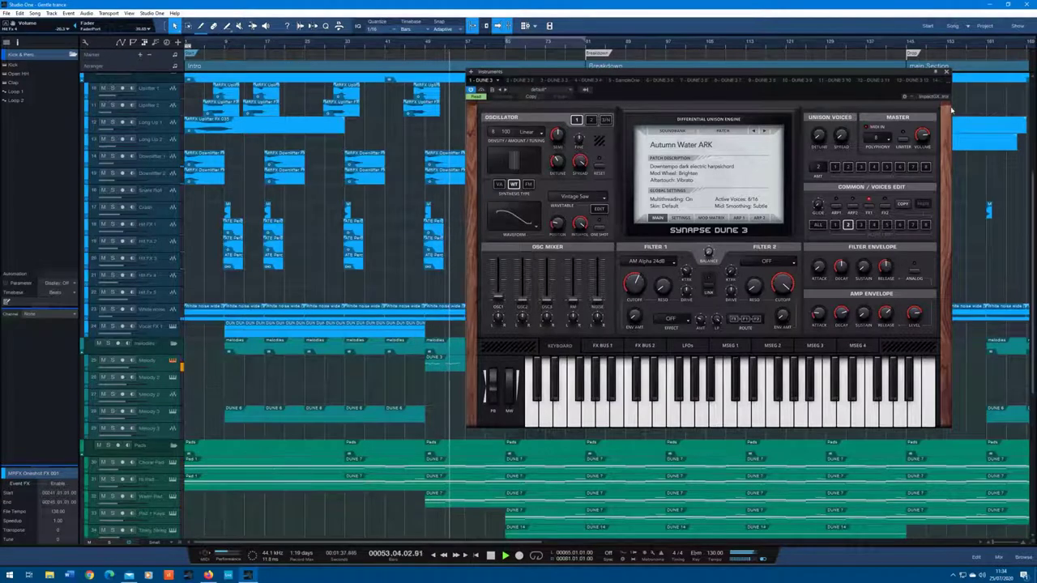
left_click(946, 72)
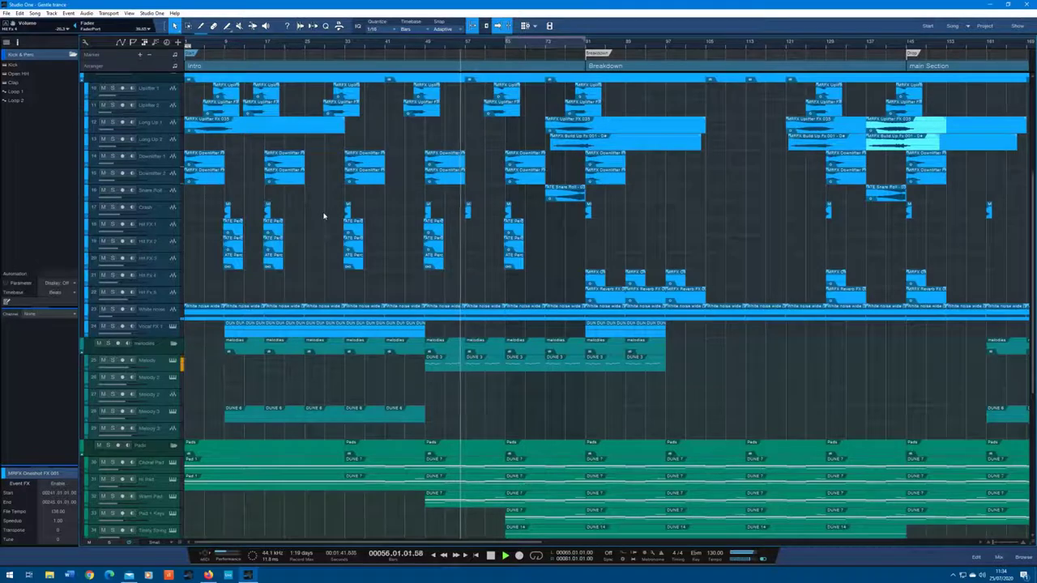
Step: Show the Choral Pad track's synth, move its window up until it is fully visible, and close it
scroll(323, 217, "down", 4)
scroll(322, 218, "down", 4)
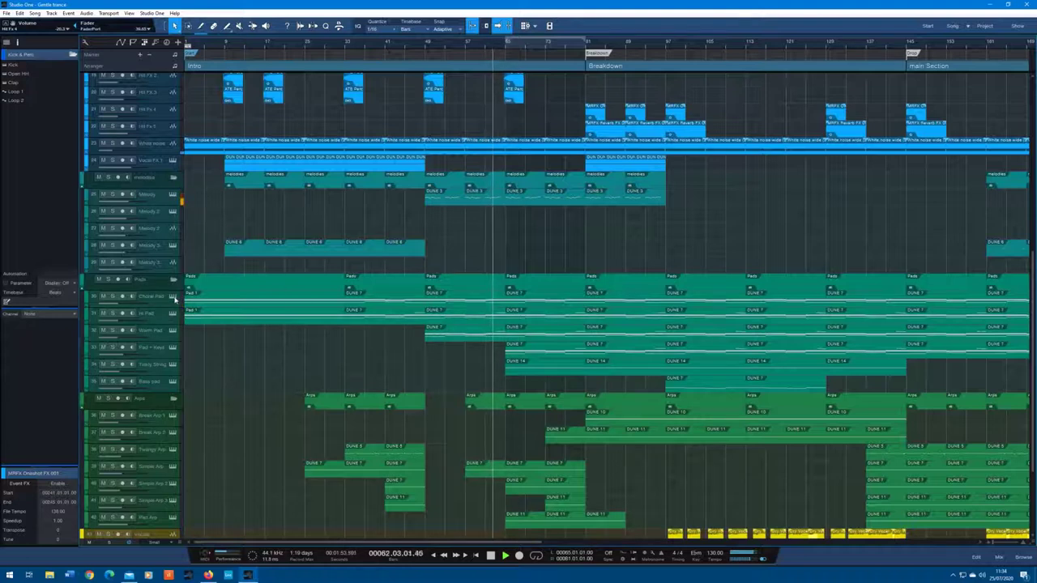
left_click(173, 297)
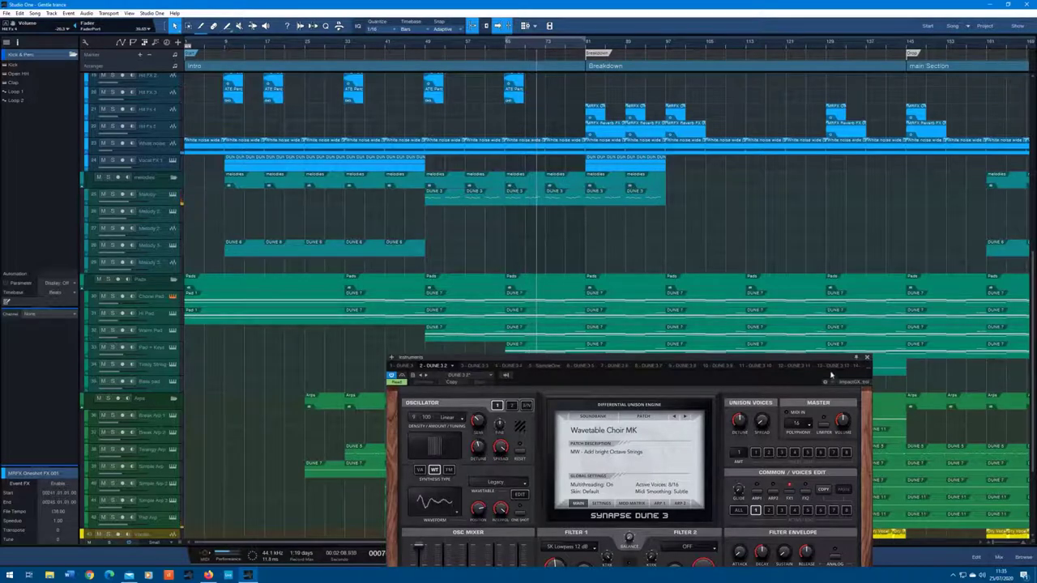
left_click_drag(839, 358, 815, 199)
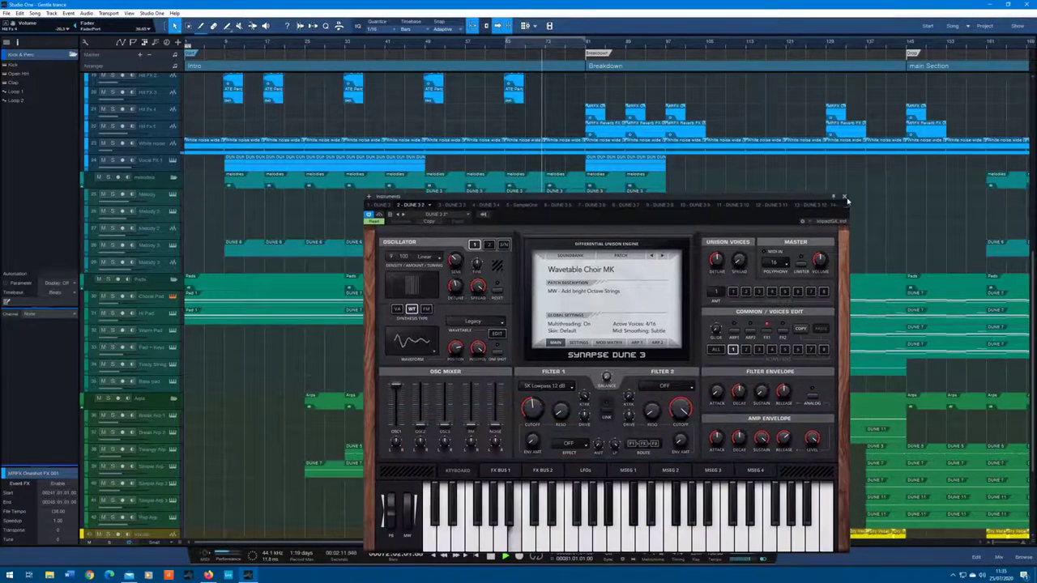
left_click(843, 198)
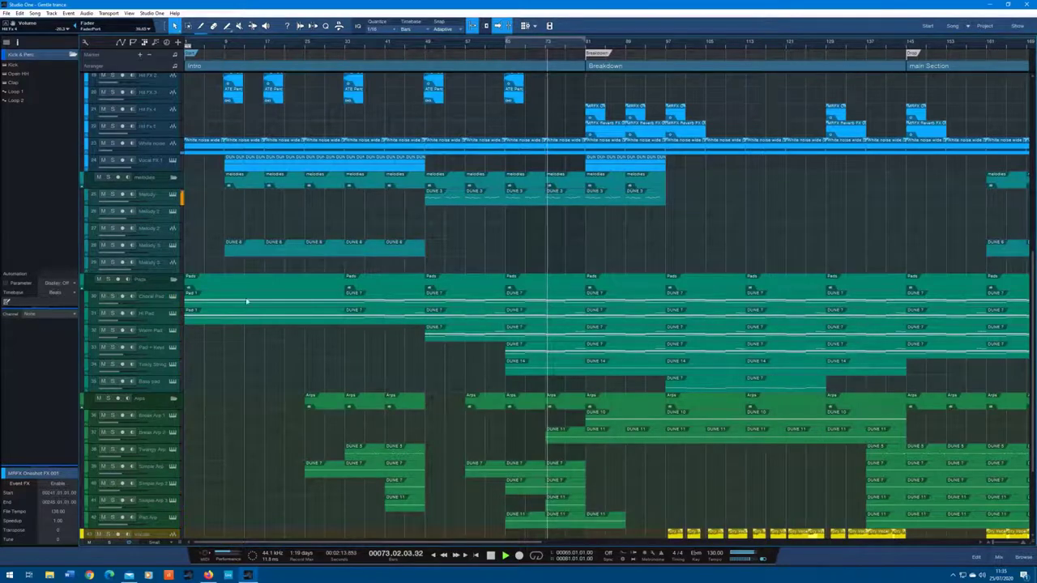
Step: Show the synth patches of the Hi Pad and Warm Pad tracks, closing each instrument window
left_click(173, 314)
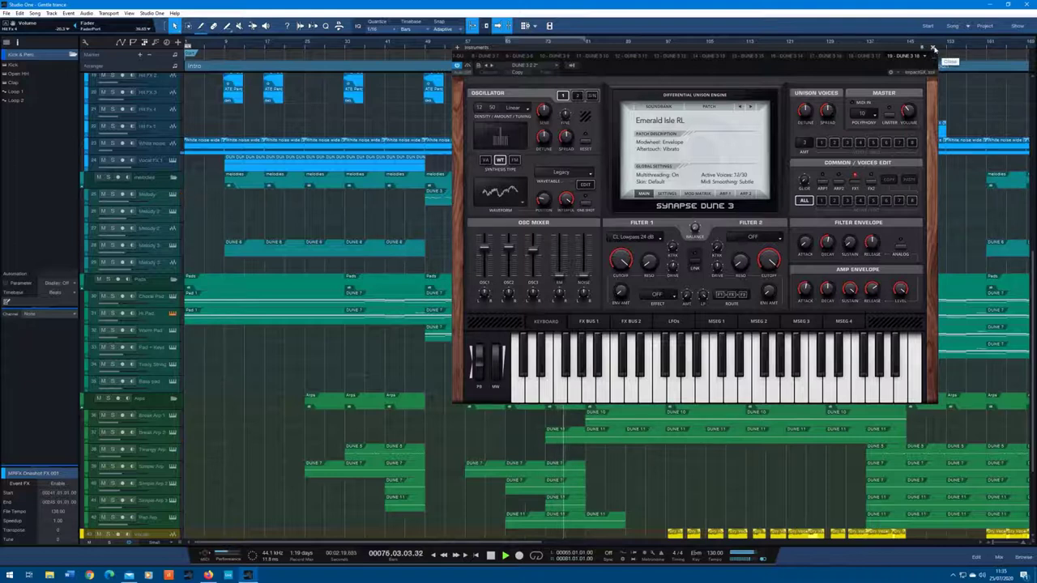
left_click(934, 49)
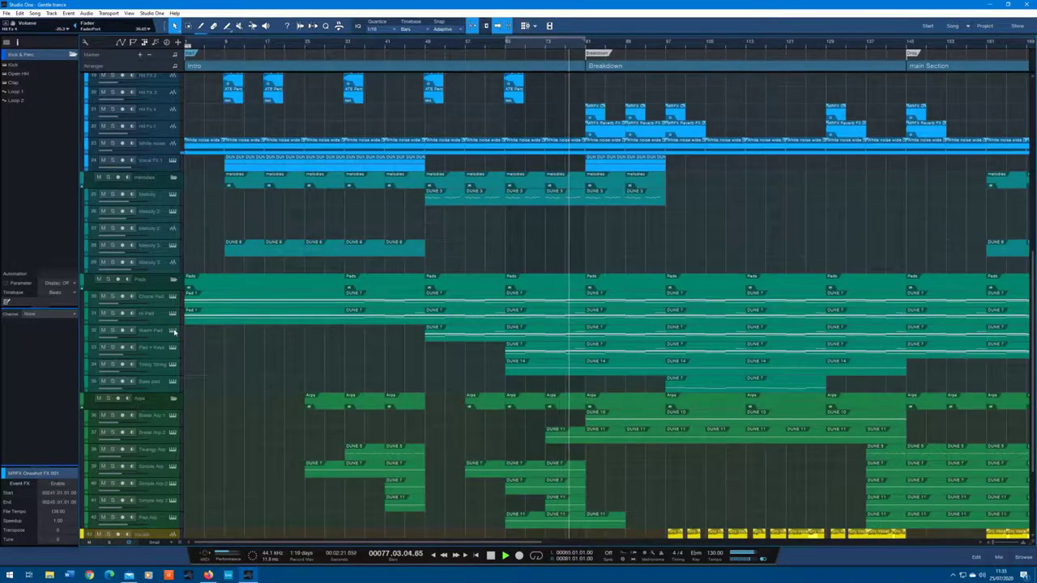
left_click(172, 331)
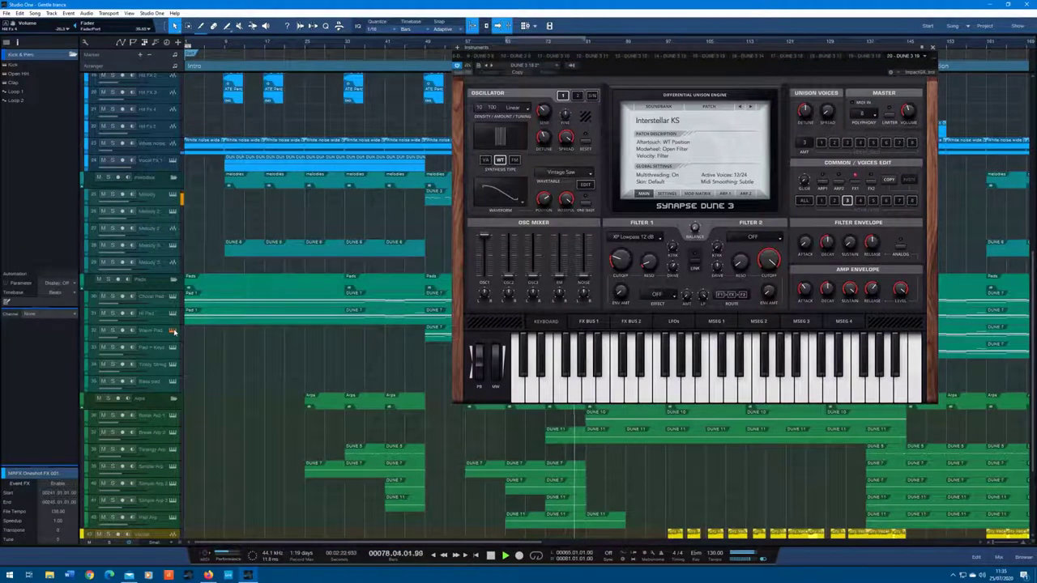
left_click(933, 48)
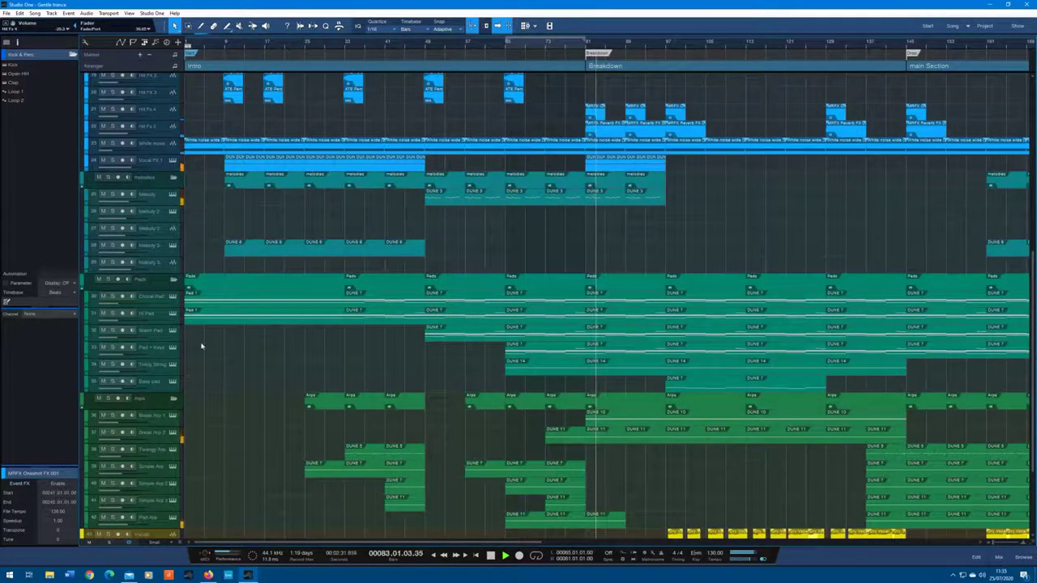
Step: Show the Tinkly String track's synth, move its window fully into view, and close it
left_click(171, 347)
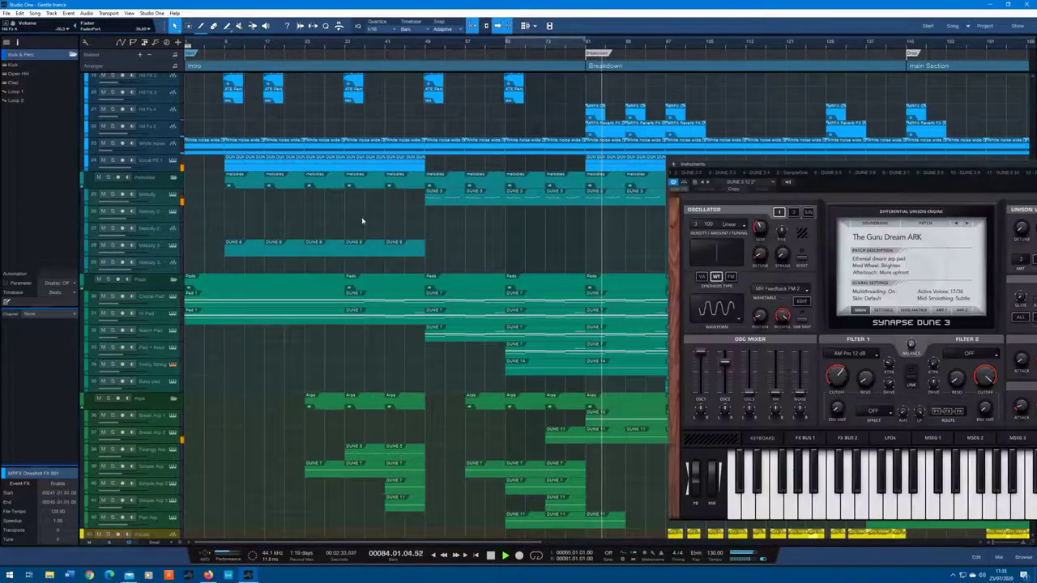
left_click_drag(788, 165, 515, 94)
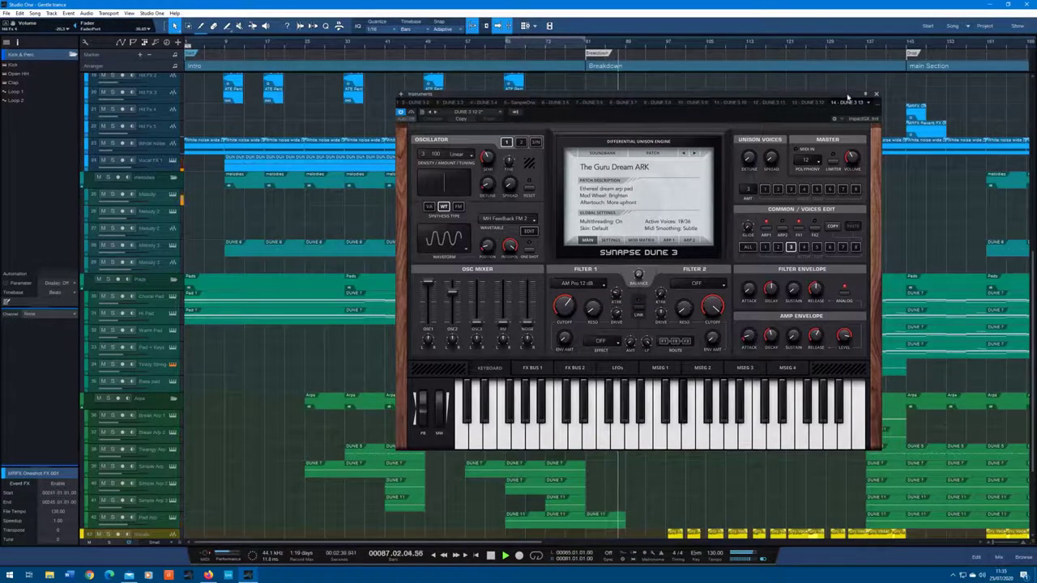
left_click(875, 96)
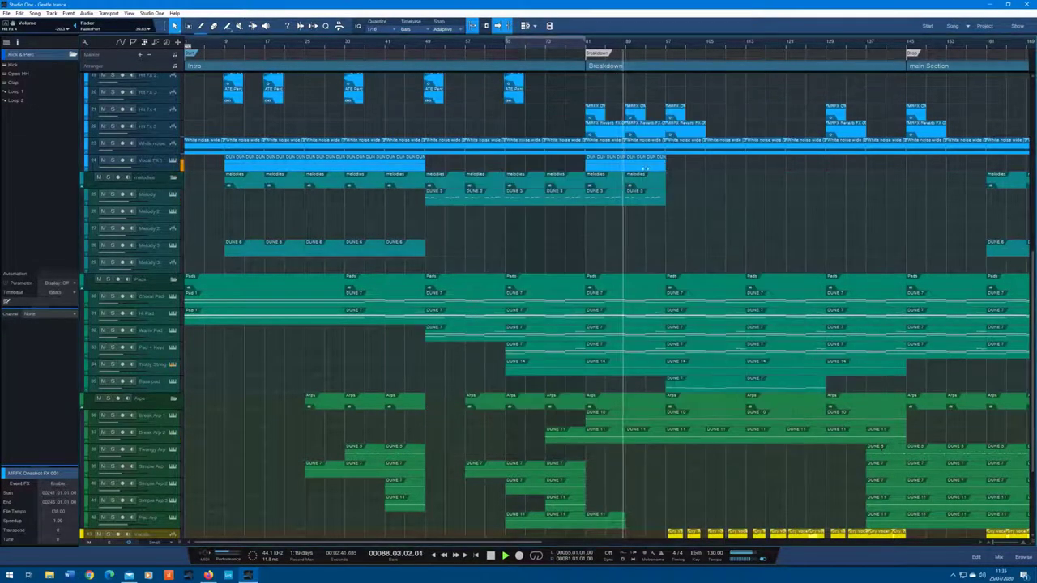
Step: Show the Break Arp 2 track's synth, move its window up into view, and close it
scroll(236, 373, "down", 5)
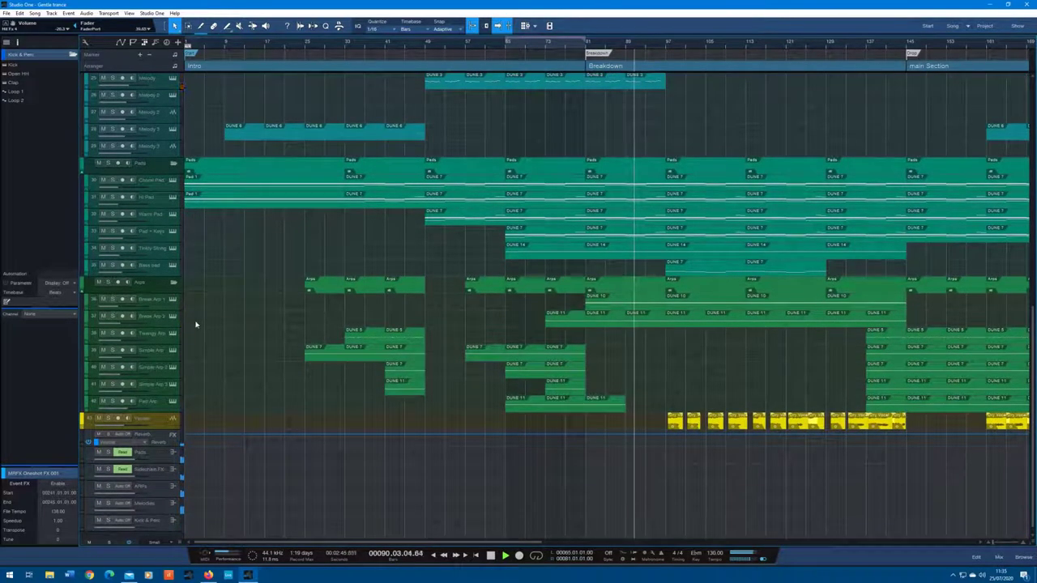
left_click(173, 317)
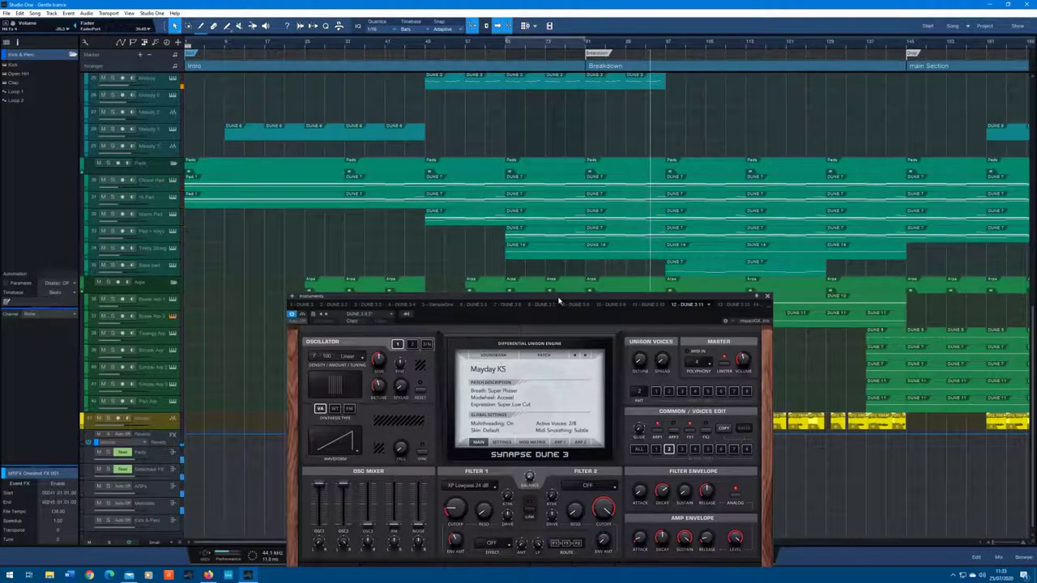
left_click_drag(559, 302, 533, 197)
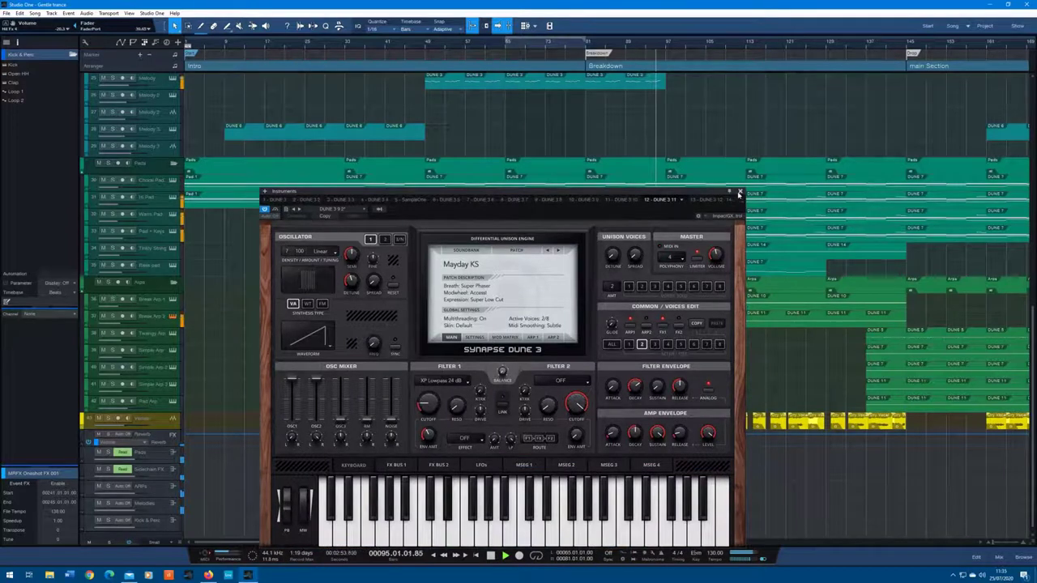
left_click(739, 193)
Step: Open the mixing console, enlarge its fader area, and bring the first channels, starting with Kick, into view
scroll(545, 192, "down", 1)
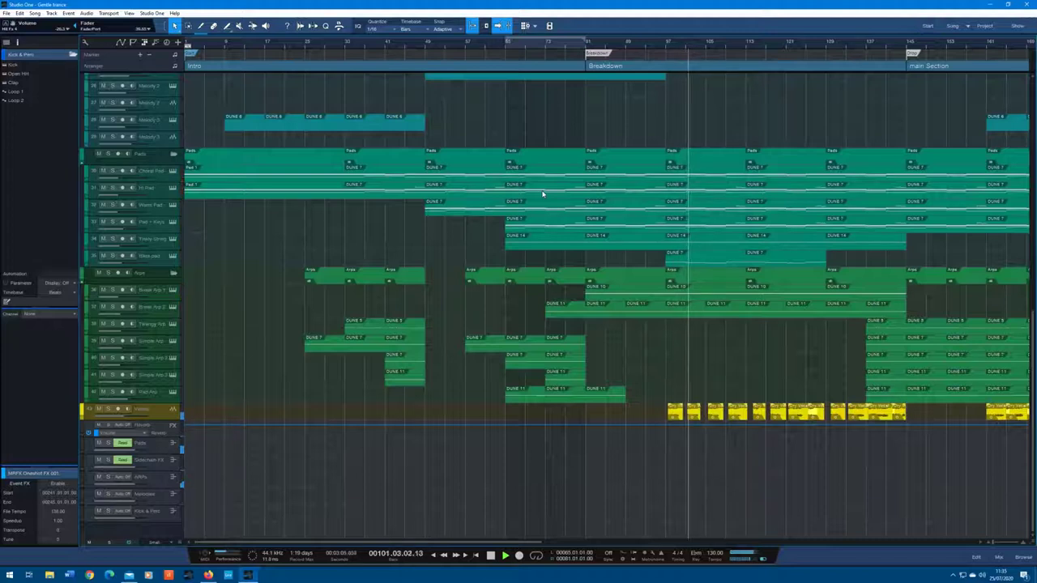
key("F3")
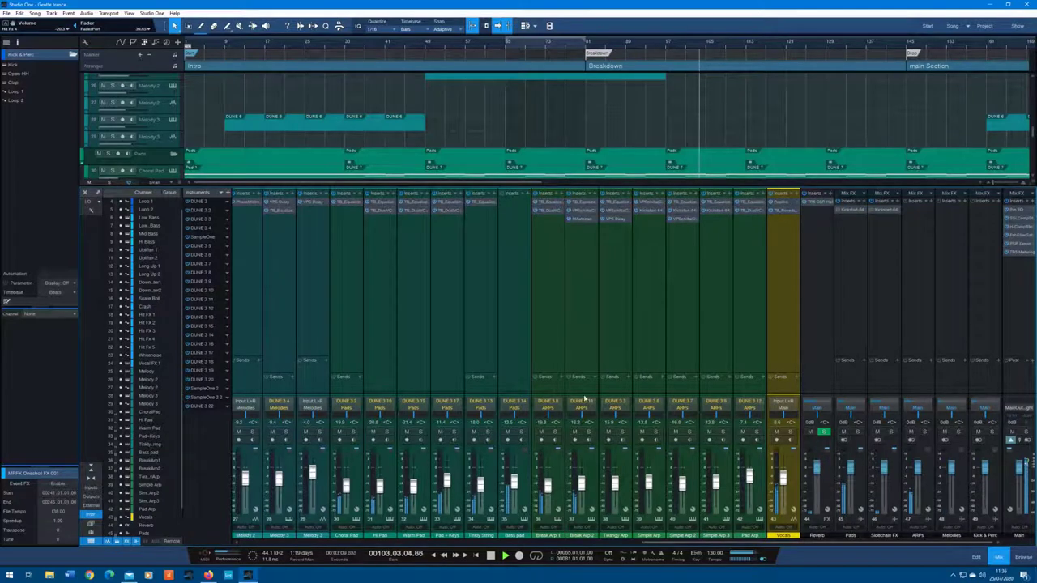
left_click_drag(586, 394, 589, 276)
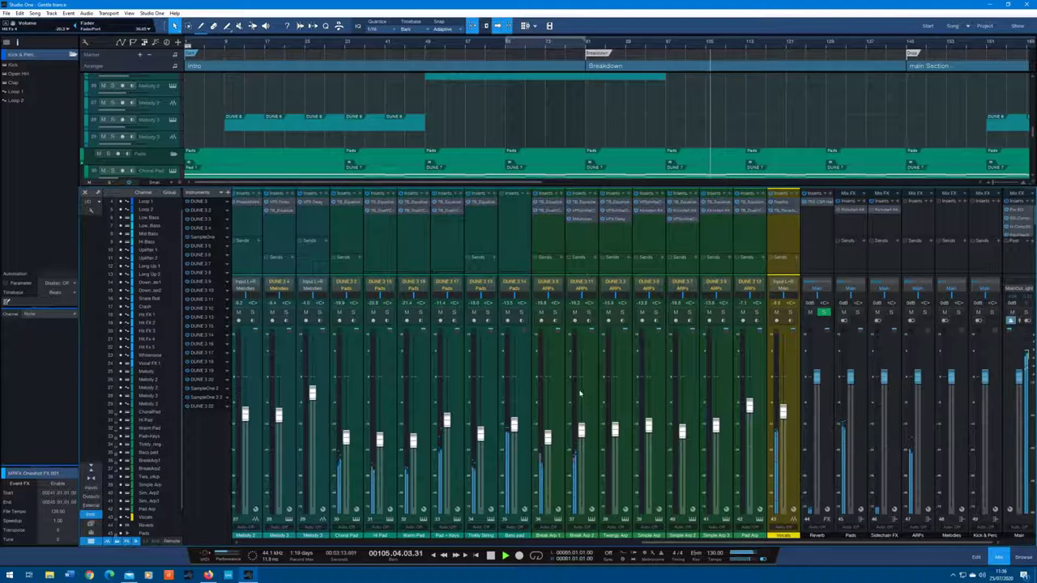
left_click_drag(679, 543, 267, 554)
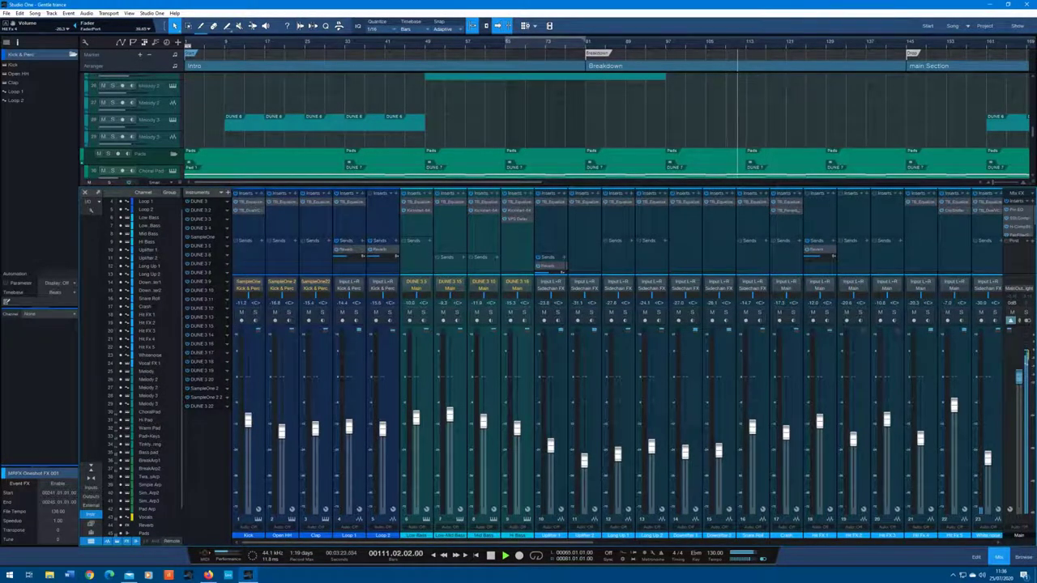
Step: Show the equalizer insert on the Choral Pad channel and close its window
left_click_drag(396, 547, 664, 528)
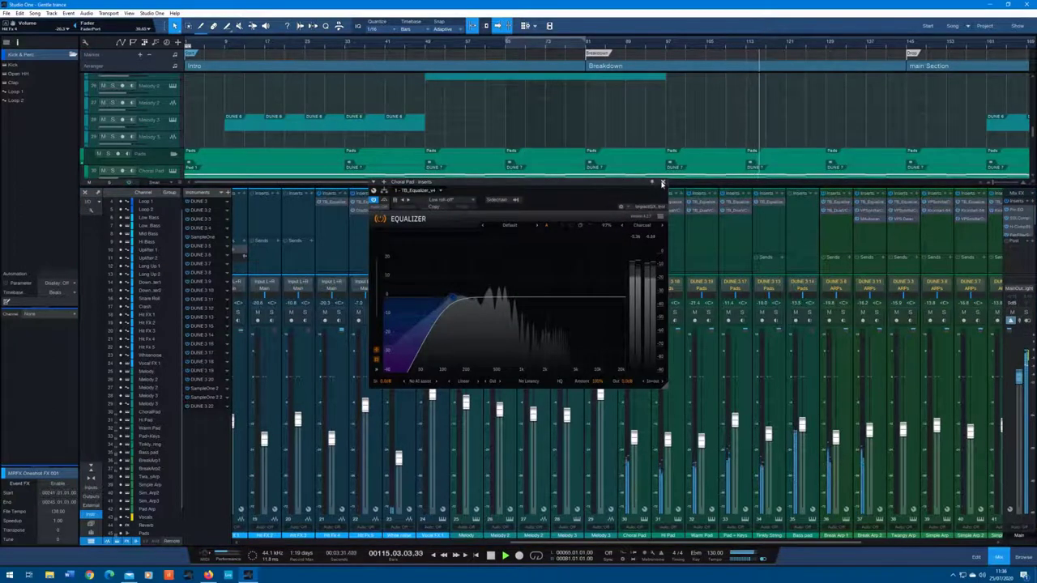
left_click(663, 182)
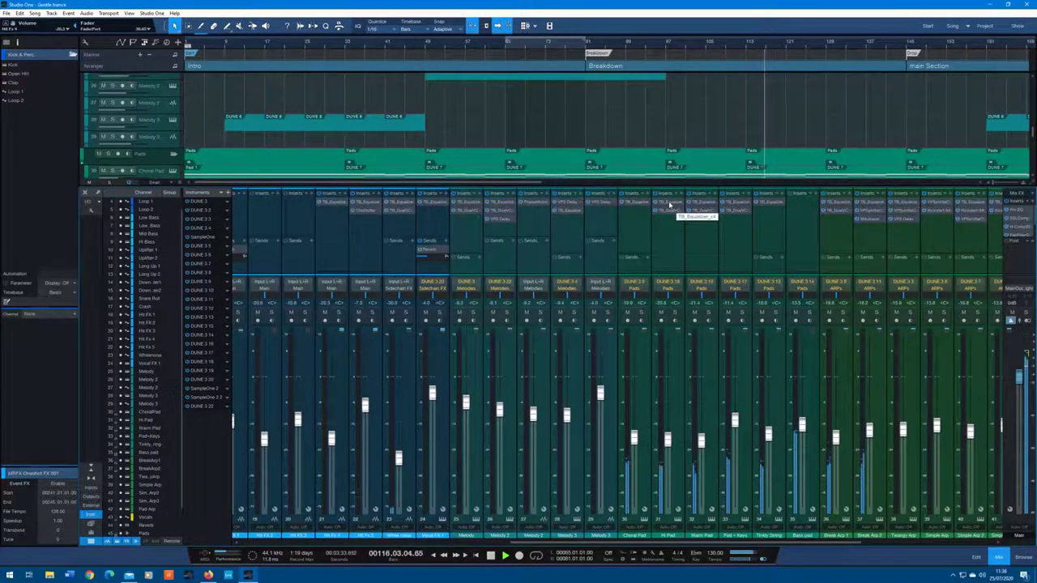
Step: Show the equalizer and Dual VCF inserts on the Hi Pad channel, closing each window after viewing
left_click(669, 204)
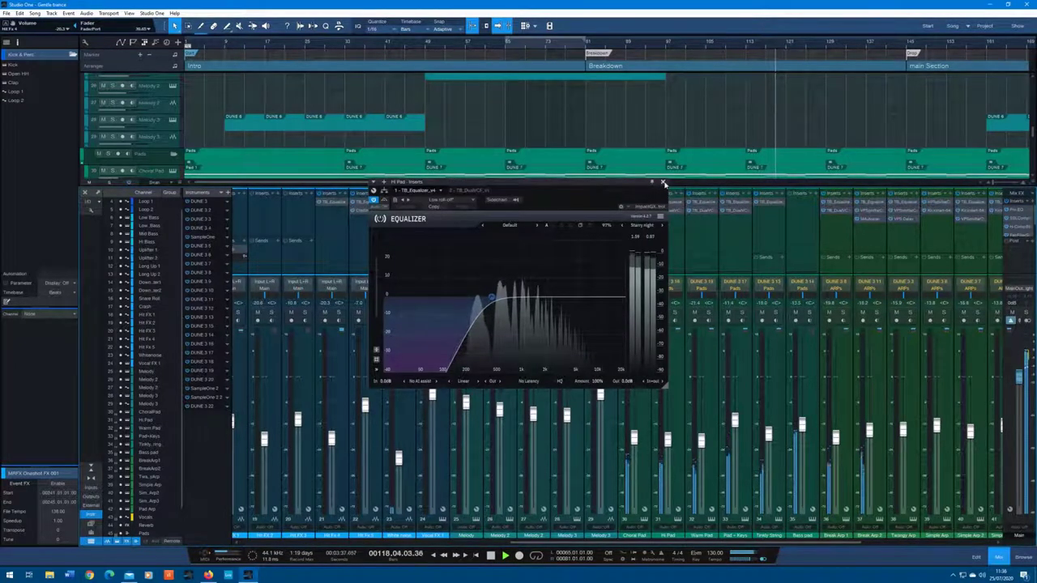
left_click(664, 182)
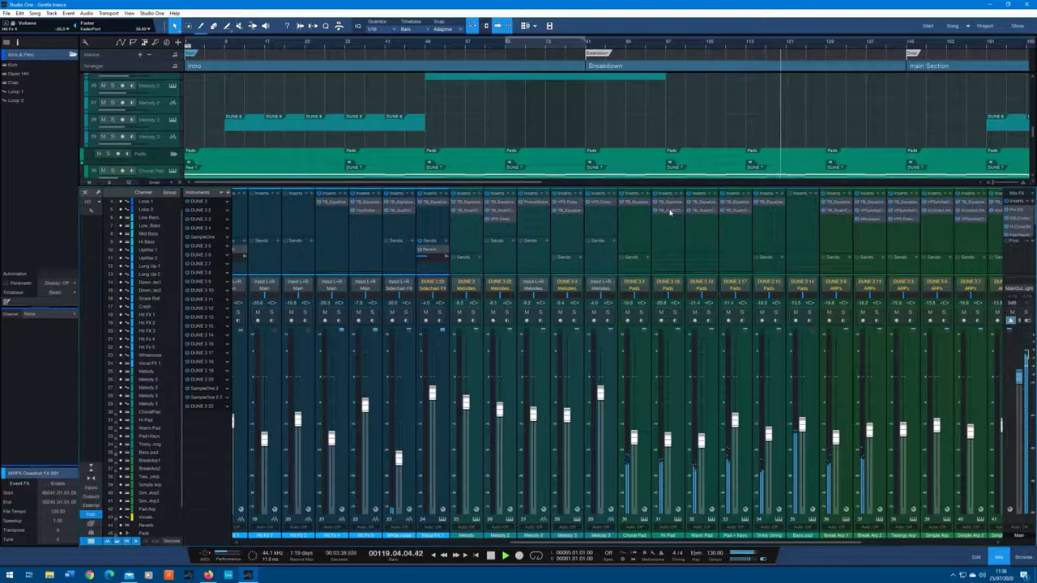
left_click(670, 212)
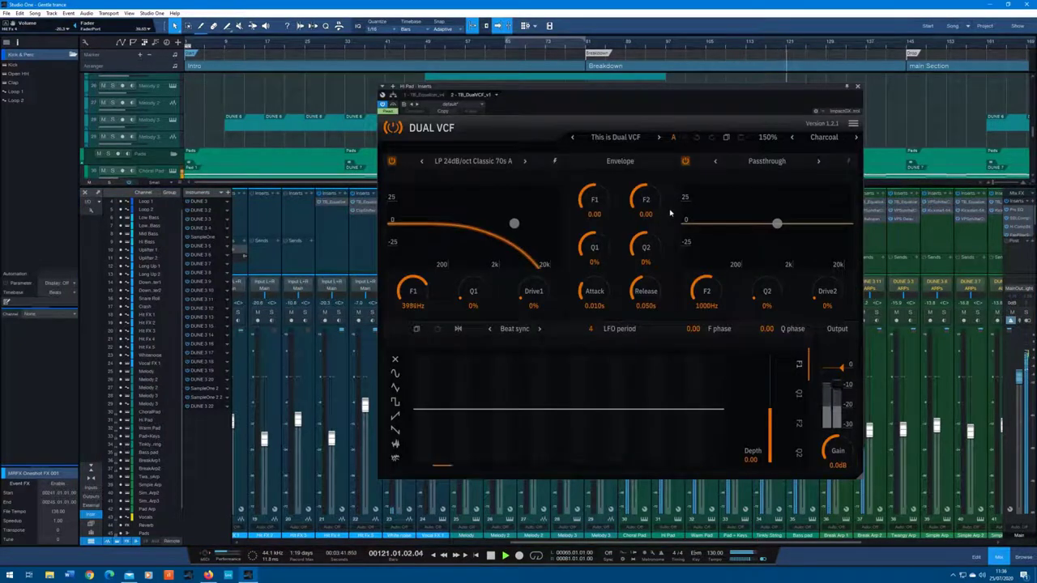
left_click(859, 86)
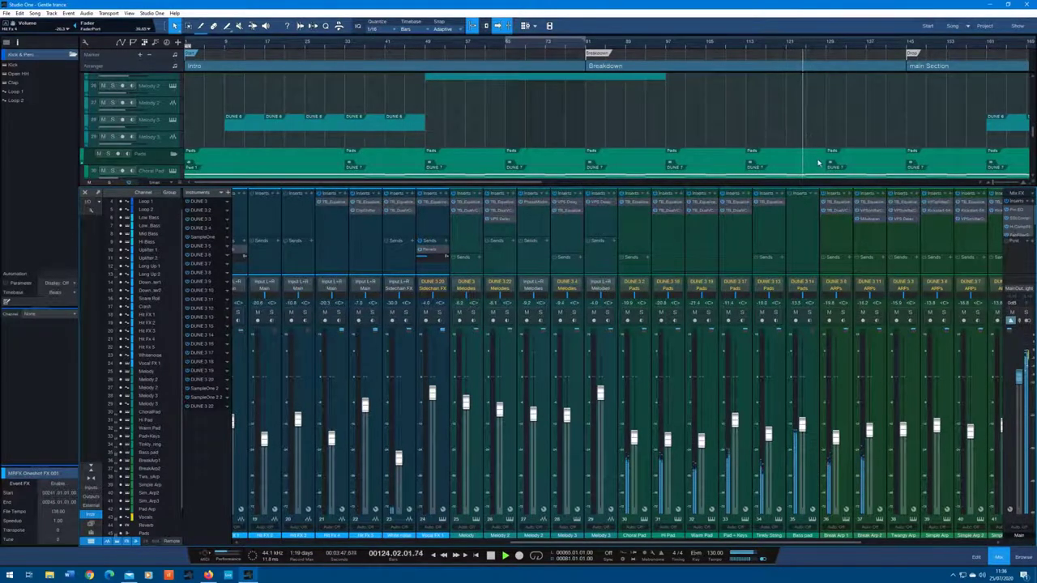
Step: Show the Philta filter and MAutopan inserts on the Break Arp 2 channel, closing each window after viewing
left_click(871, 212)
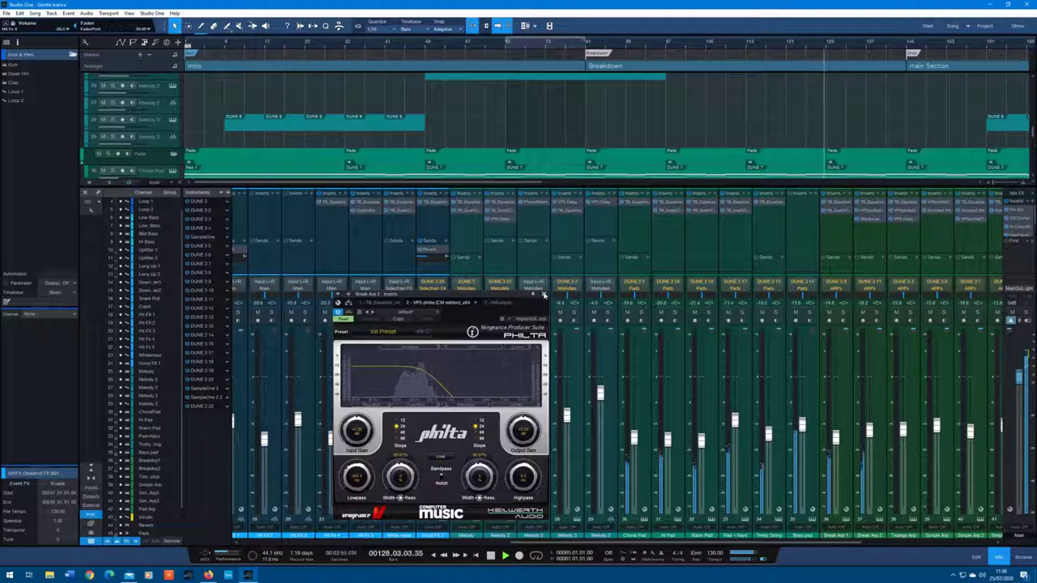
left_click(543, 294)
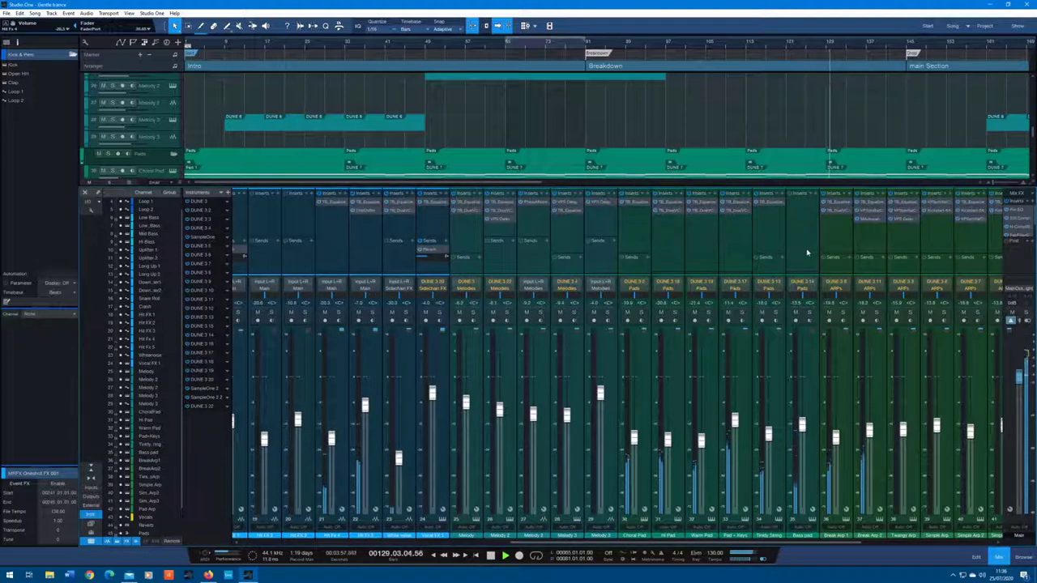
left_click(864, 220)
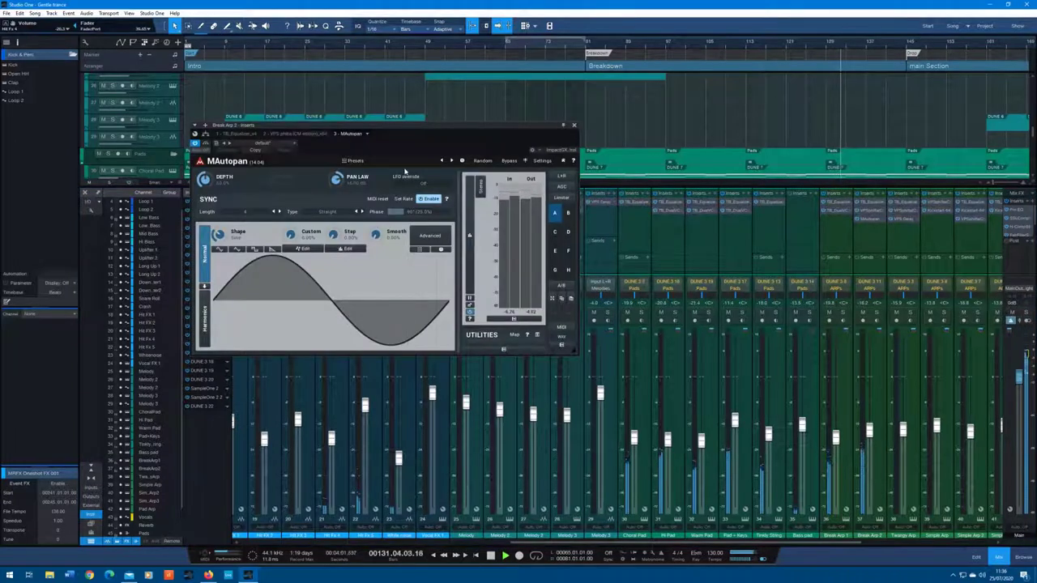
left_click(573, 127)
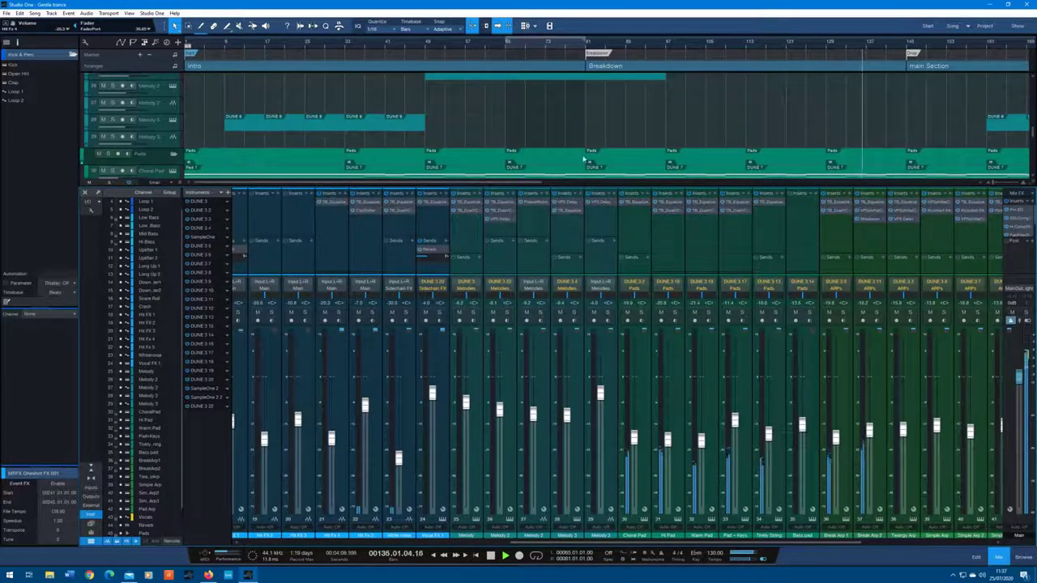
Step: Show the Replika delay and TB Reverb inserts on the Vocals channel, closing each window after viewing
scroll(713, 536, "right", 5)
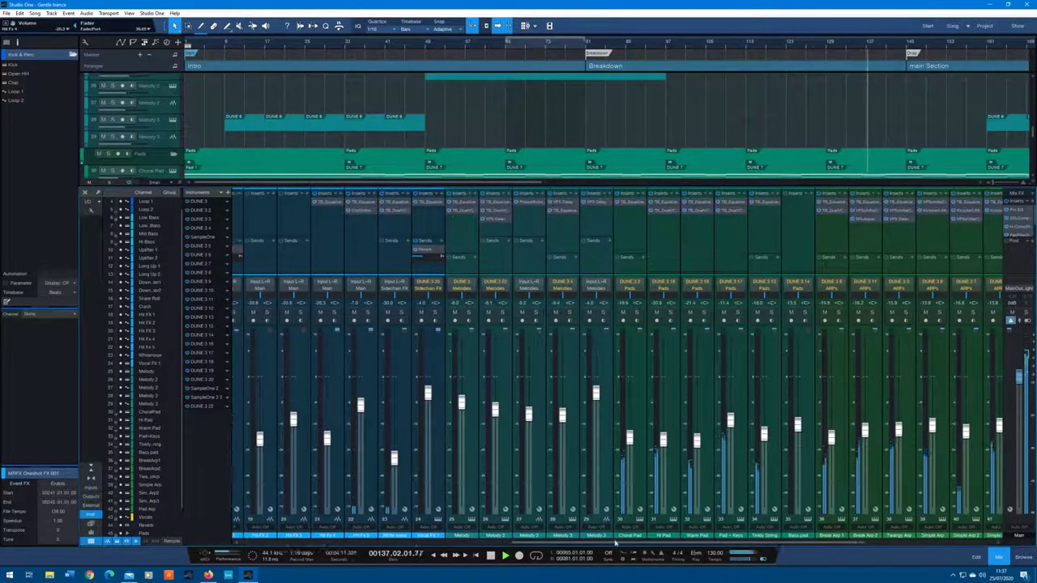
scroll(713, 537, "right", 2)
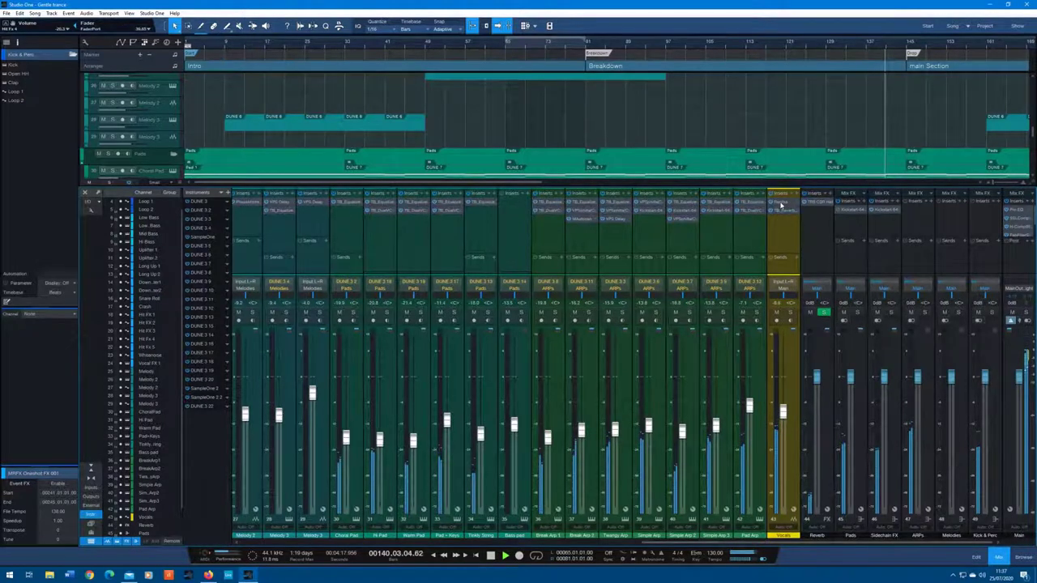
left_click(783, 209)
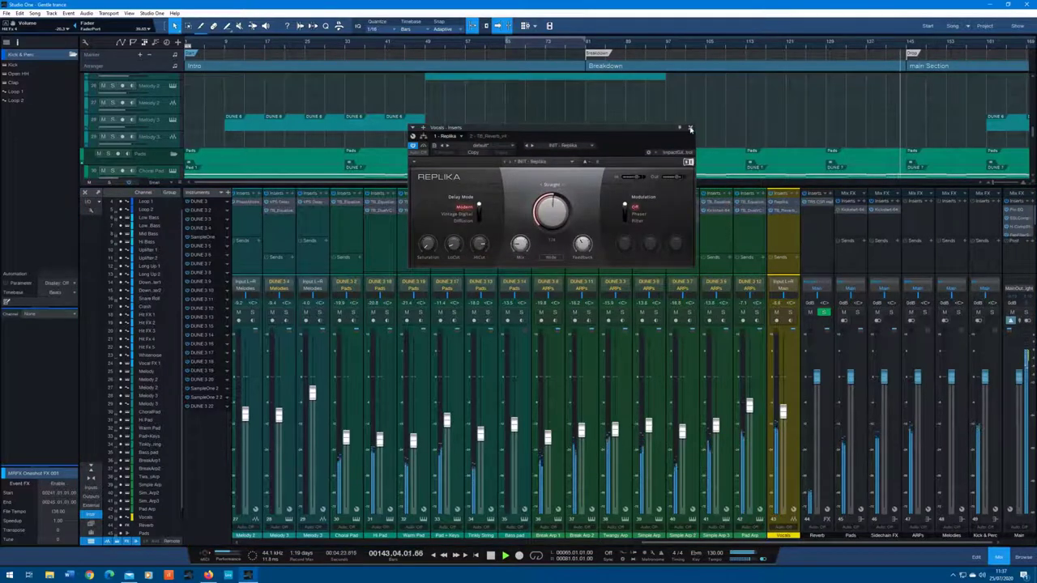
left_click(689, 128)
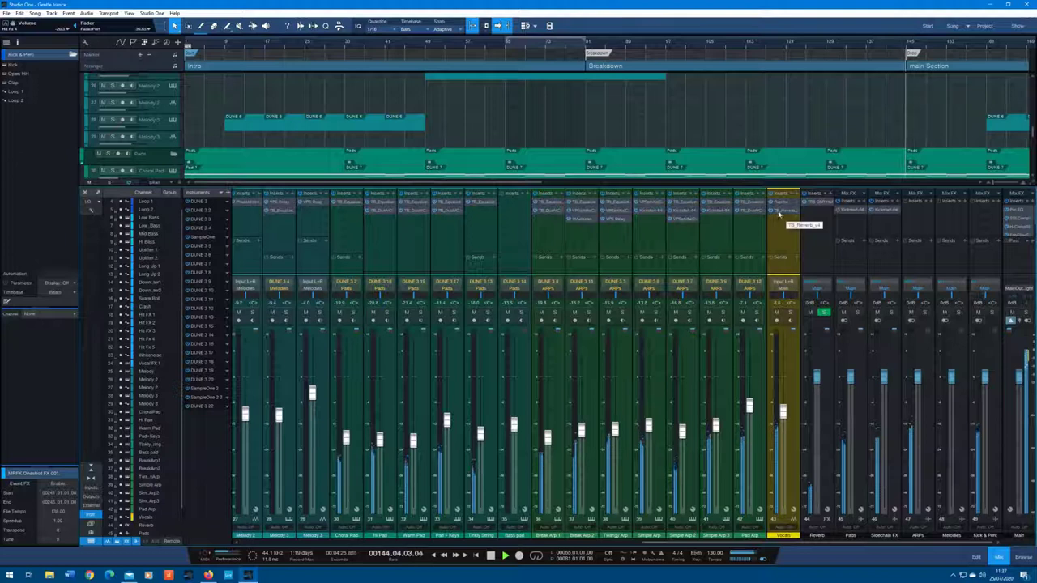
left_click(780, 213)
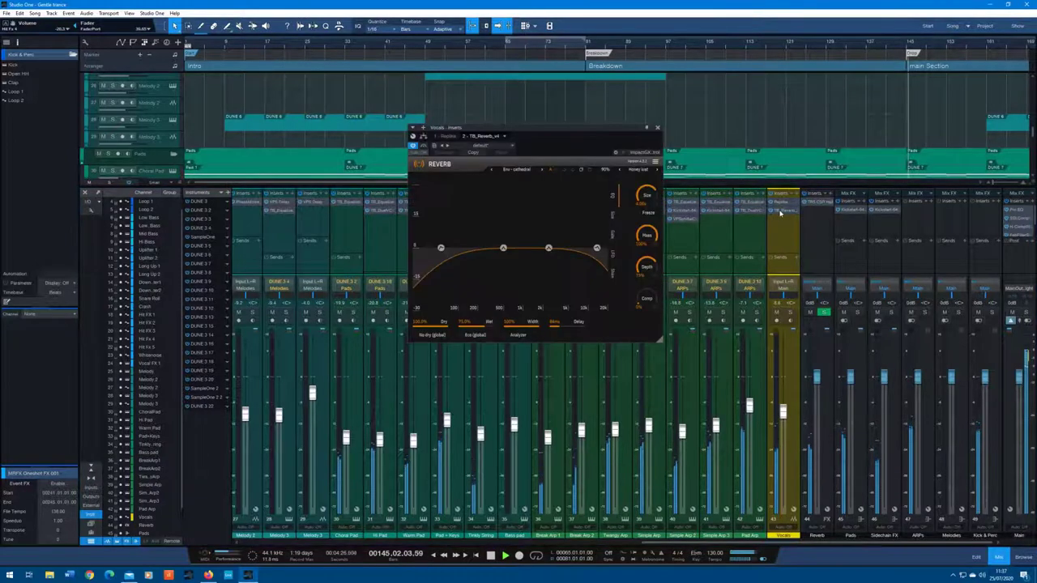
left_click(660, 129)
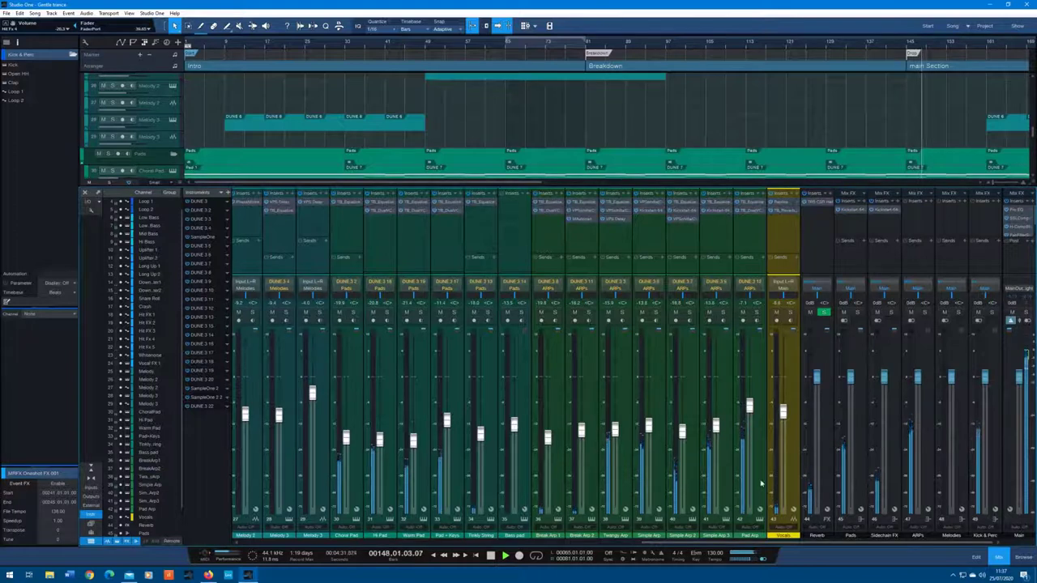
Step: Show the Classik Hall reverb insert on the Reverb effects channel and close its window
left_click(820, 202)
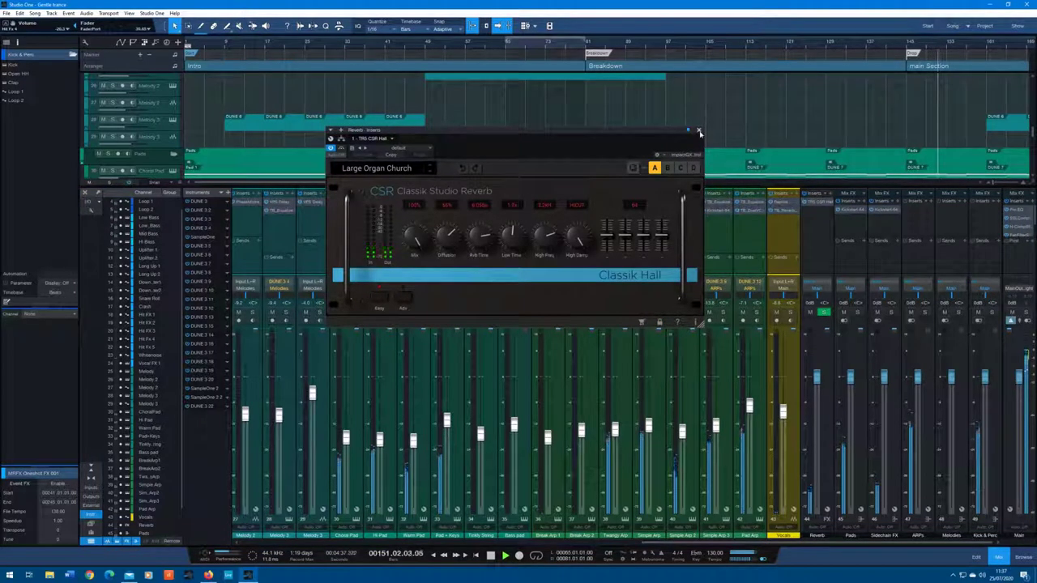
left_click(699, 132)
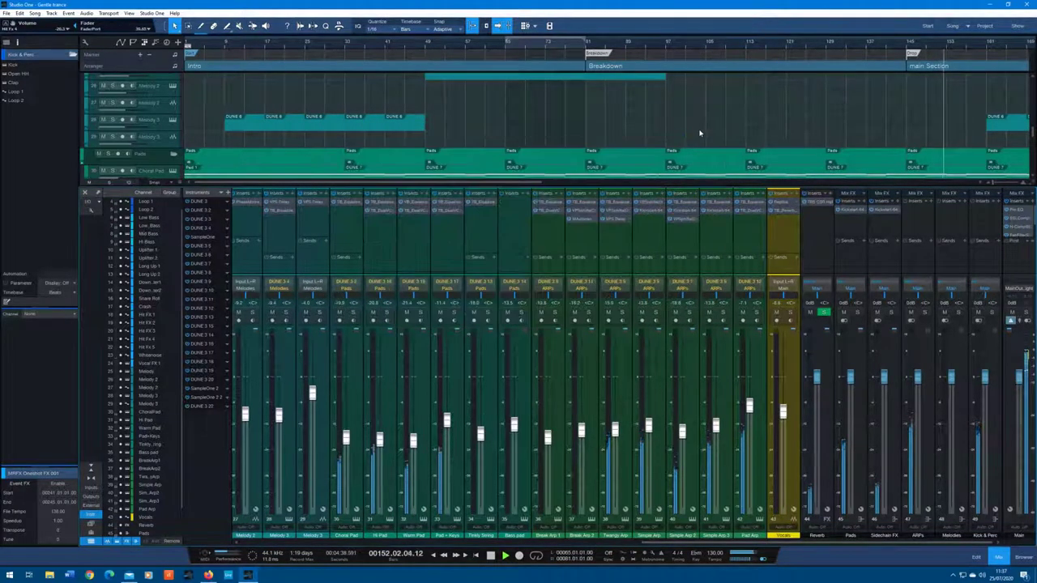
Step: Show the Kickstart inserts on the Pads and Sidechain FX buses and close the plug-in window
left_click(854, 210)
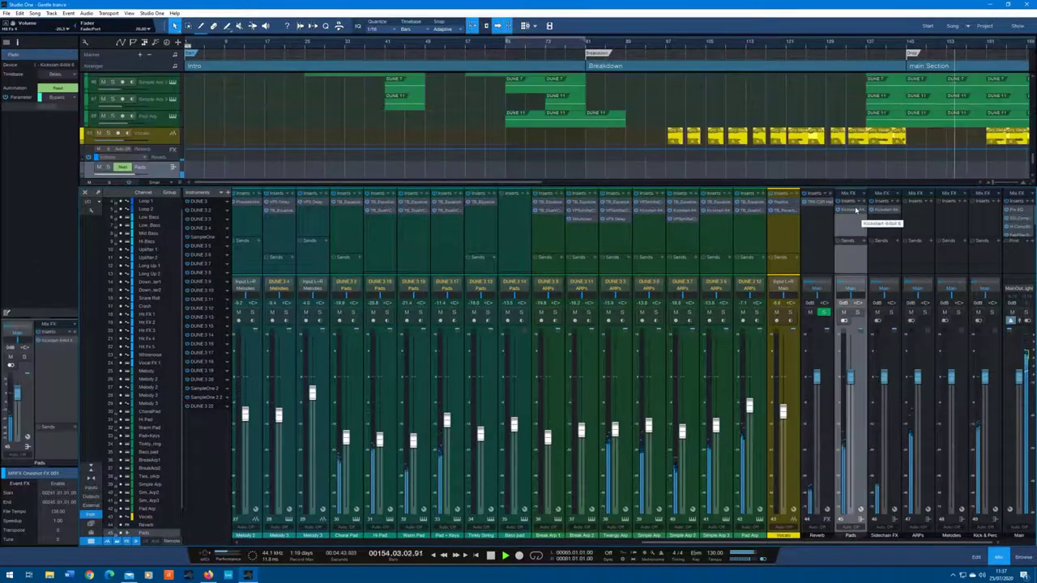
left_click(855, 212)
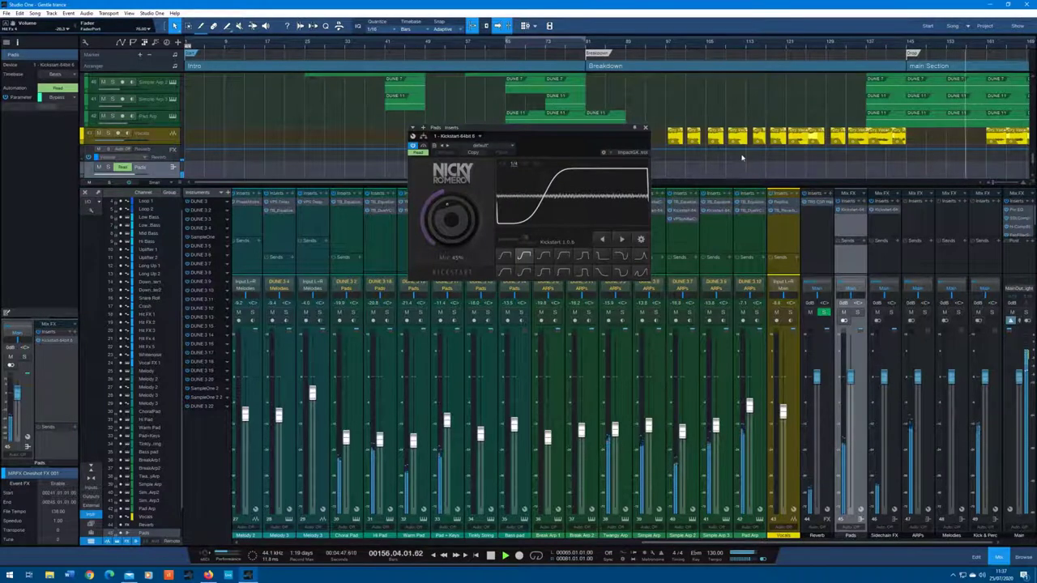
left_click(887, 212)
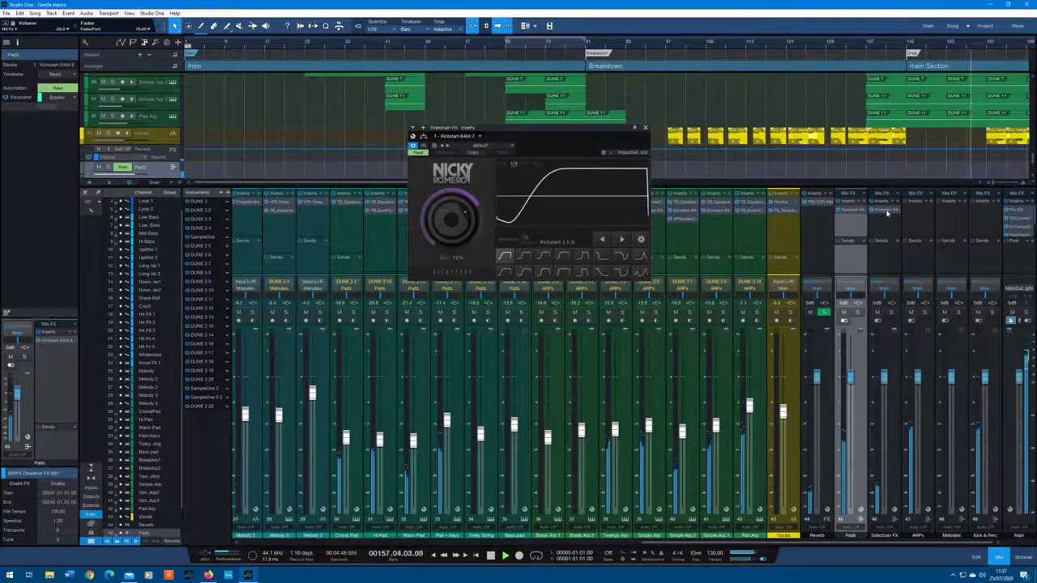
left_click(887, 212)
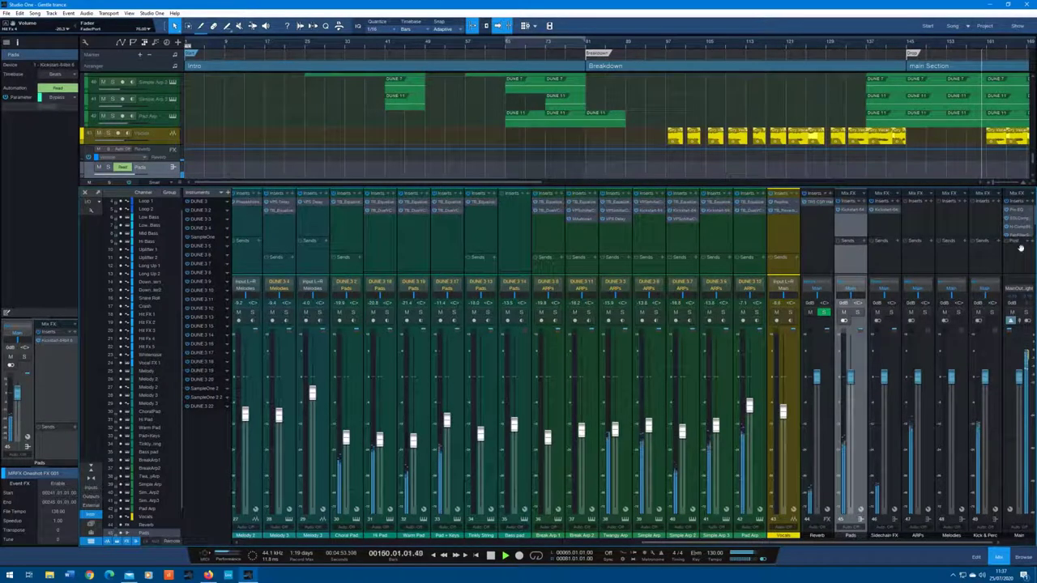
Step: Show the Pro EQ insert on the Main output, close it, and open the SSLComp compressor insert
left_click(1019, 213)
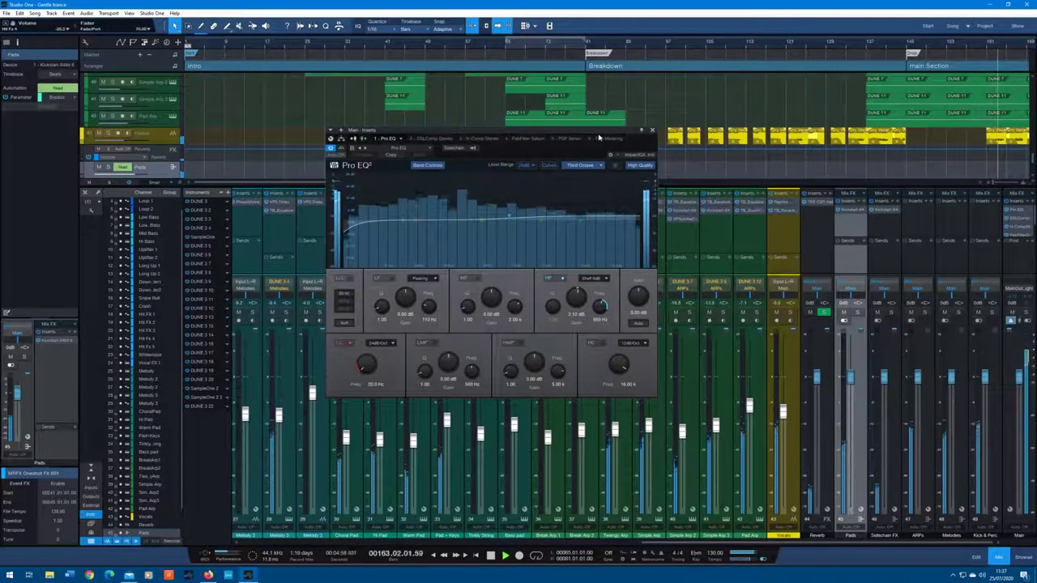
left_click(652, 130)
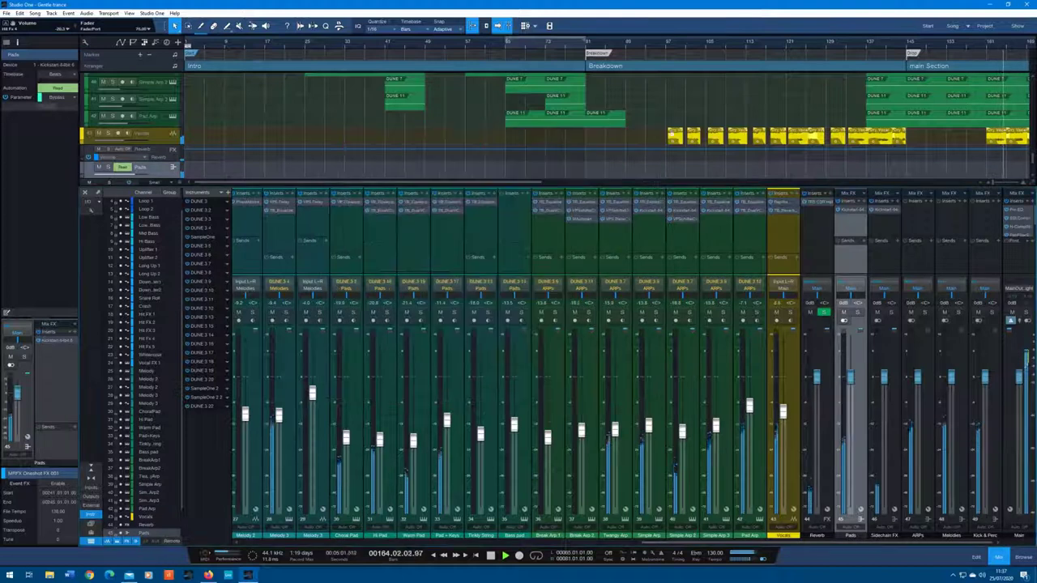
left_click(1020, 220)
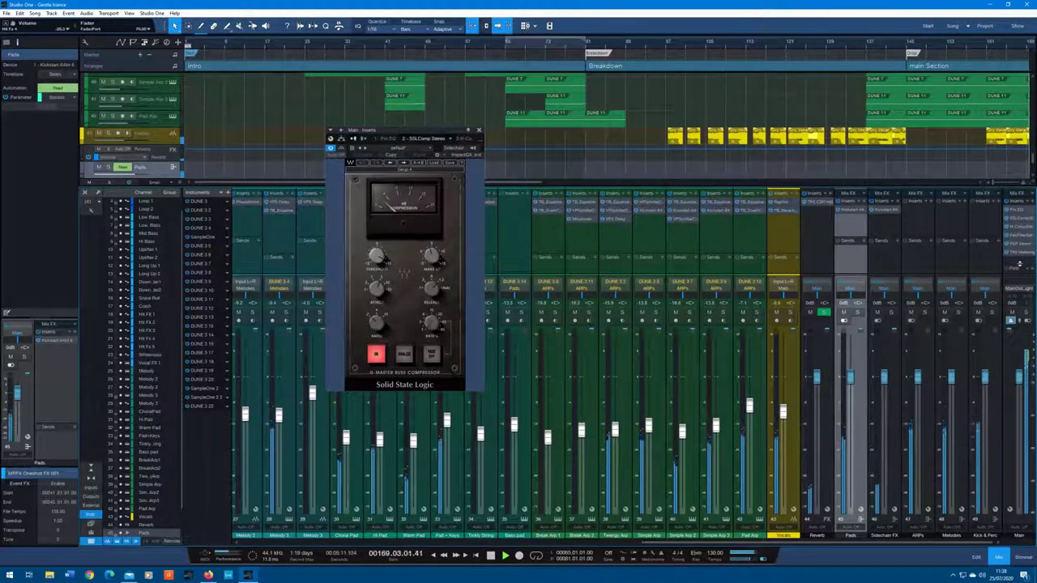
Step: Open the TR5 Metering insert on the Main output and place its window beside the SSL compressor
left_click(1023, 254)
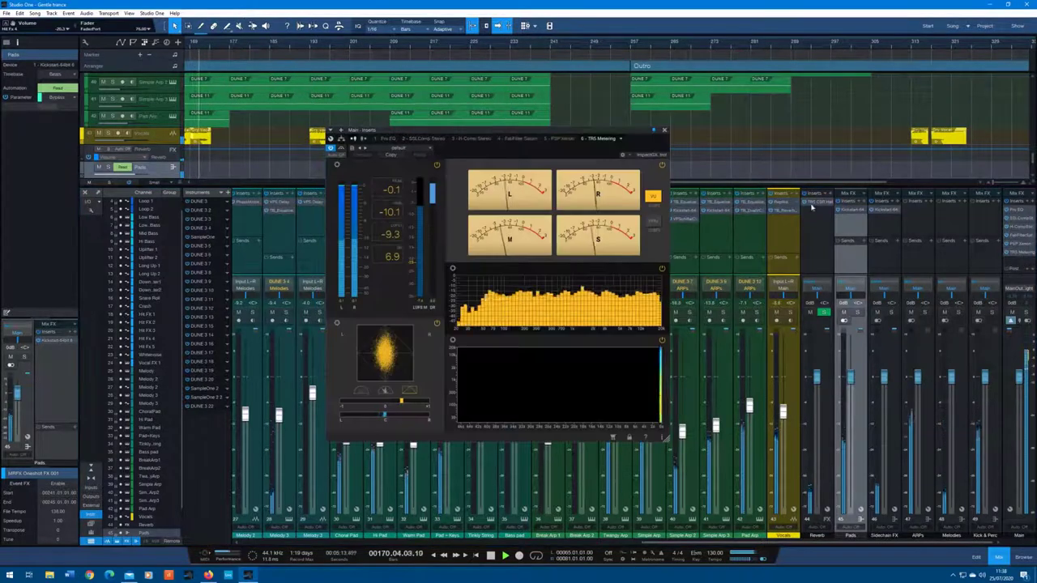
left_click_drag(578, 136, 749, 105)
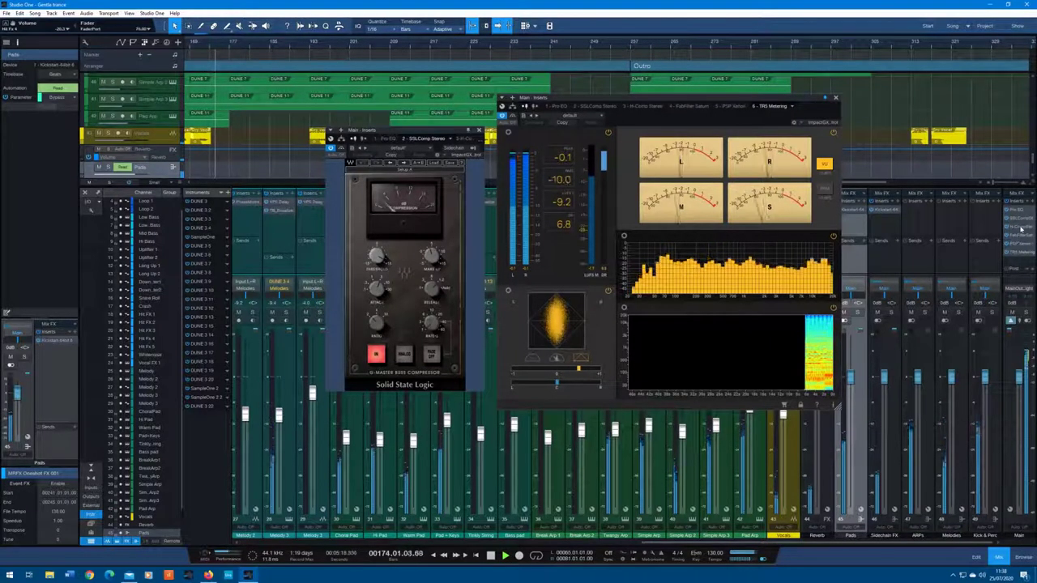
Step: Show the Main output's H-Comp and FabFilter Saturn inserts, moving Saturn's window clear of the metering window
left_click(1022, 230)
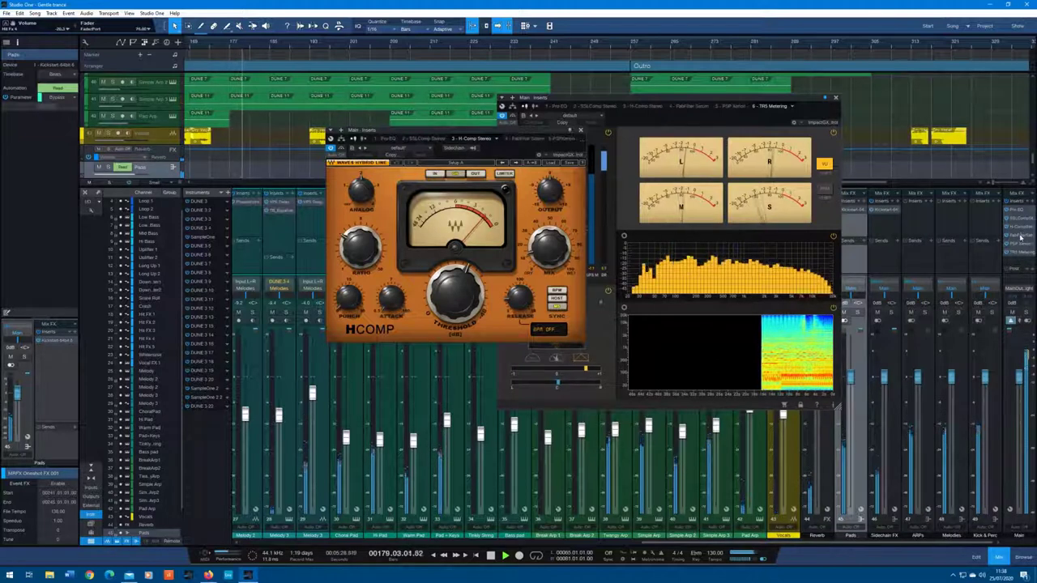
left_click(1018, 236)
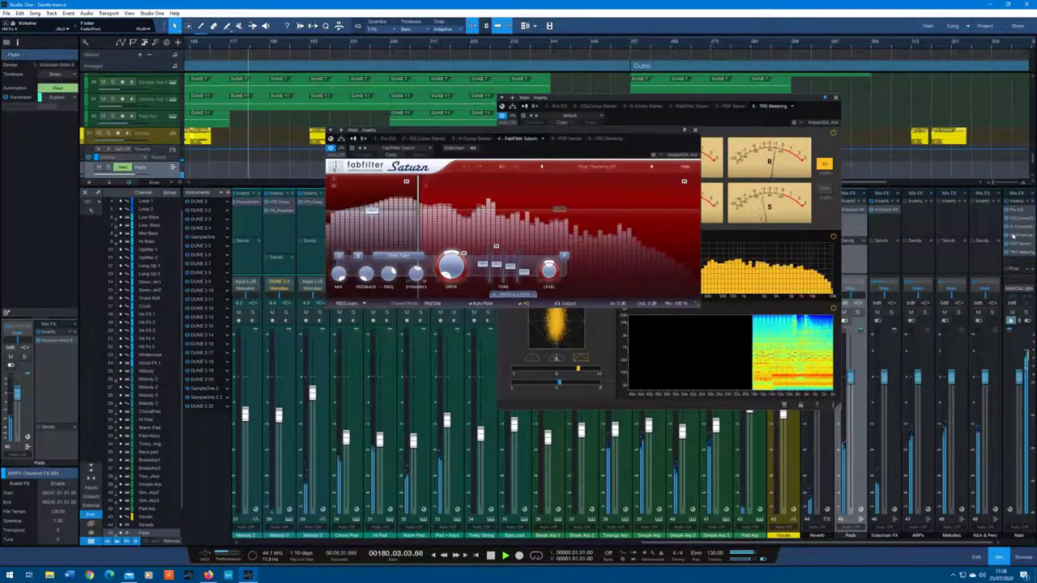
left_click_drag(614, 130, 392, 121)
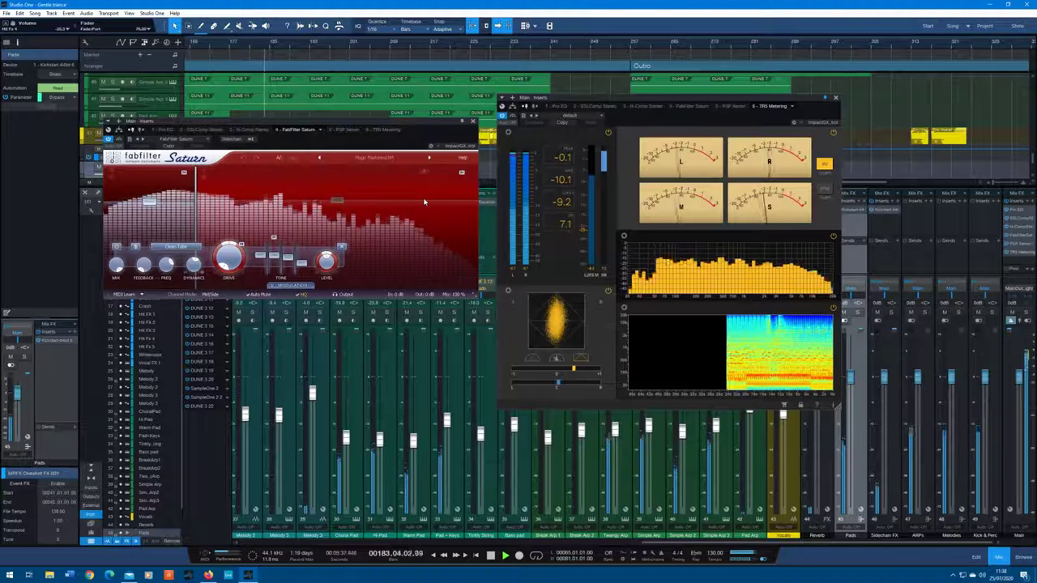
Step: Show the Main output's PSP Xenon limiter beside the metering, move both windows below the arrangement, and close the limiter
left_click(1017, 244)
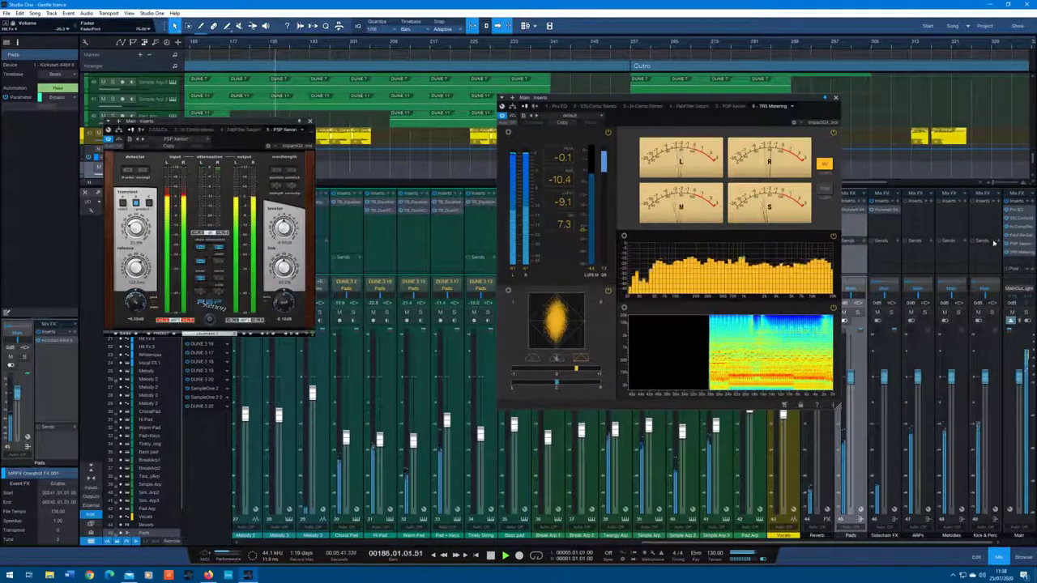
left_click_drag(249, 130, 392, 132)
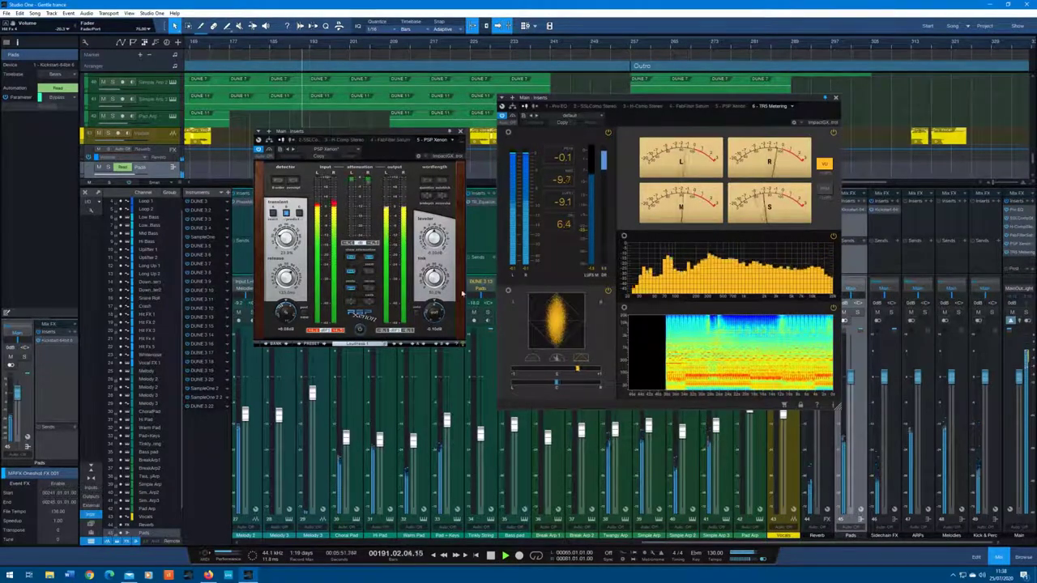
left_click_drag(614, 111, 597, 205)
left_click_drag(368, 135, 360, 219)
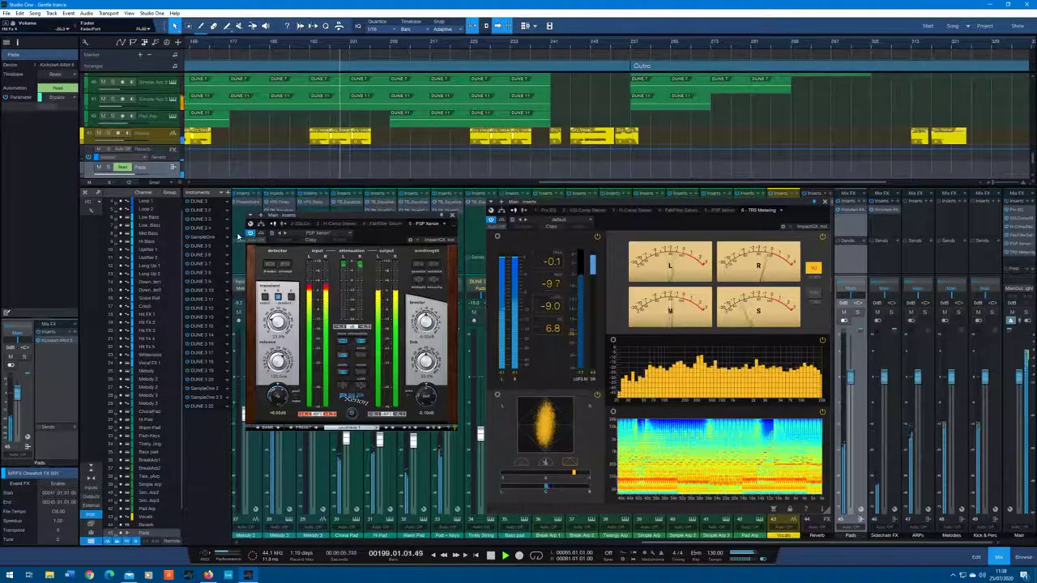
left_click(453, 217)
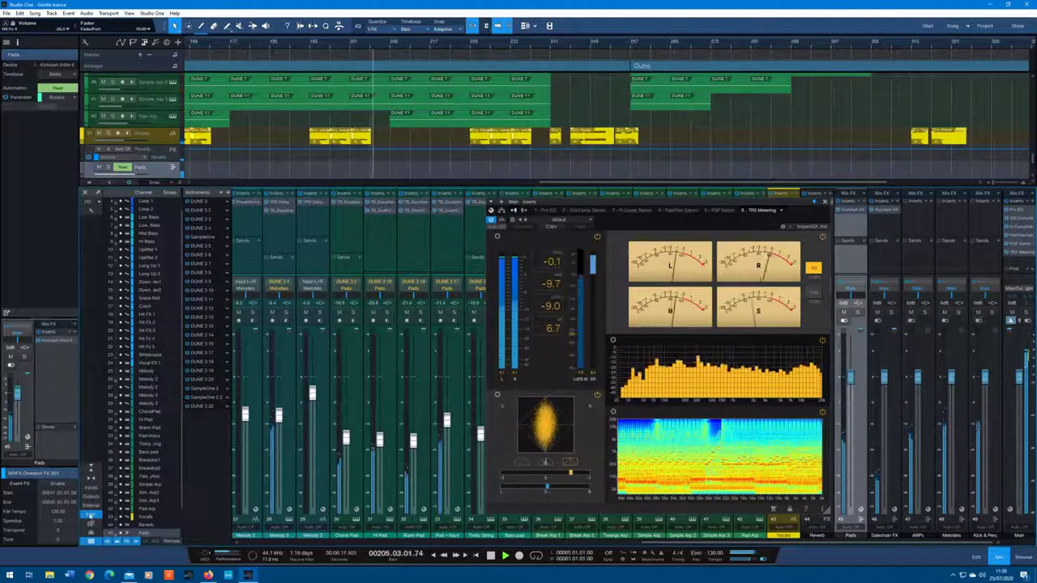
Step: Hide the console's instrument list and show all channels in narrow form with taller level meters
left_click(90, 514)
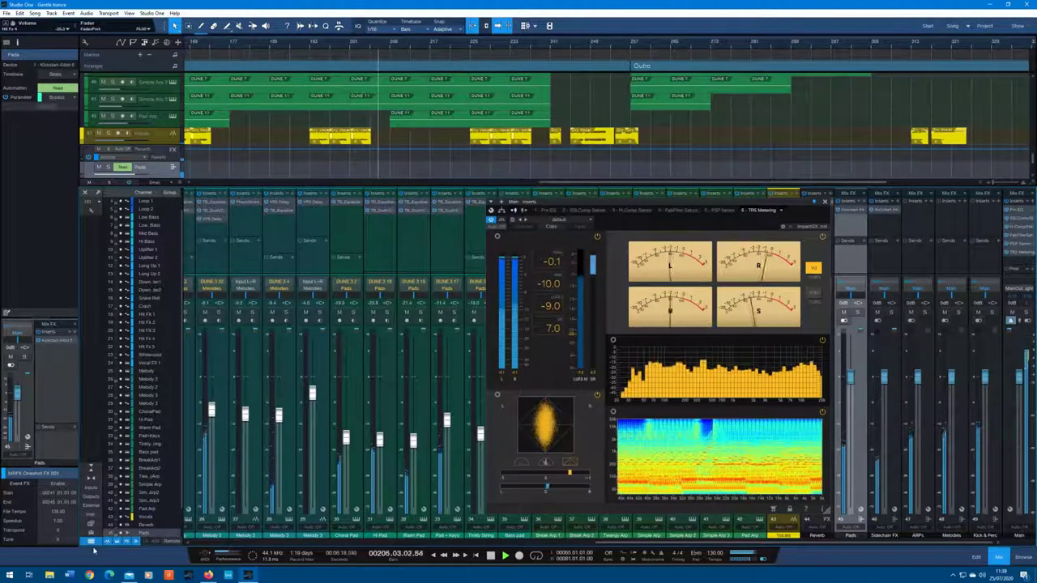
left_click(92, 479)
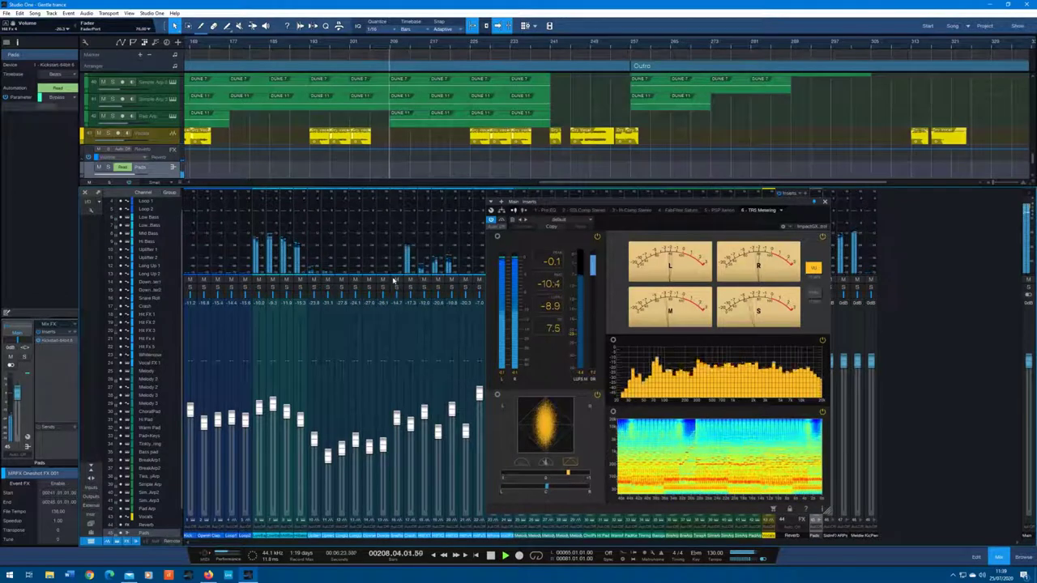
left_click_drag(393, 279, 389, 359)
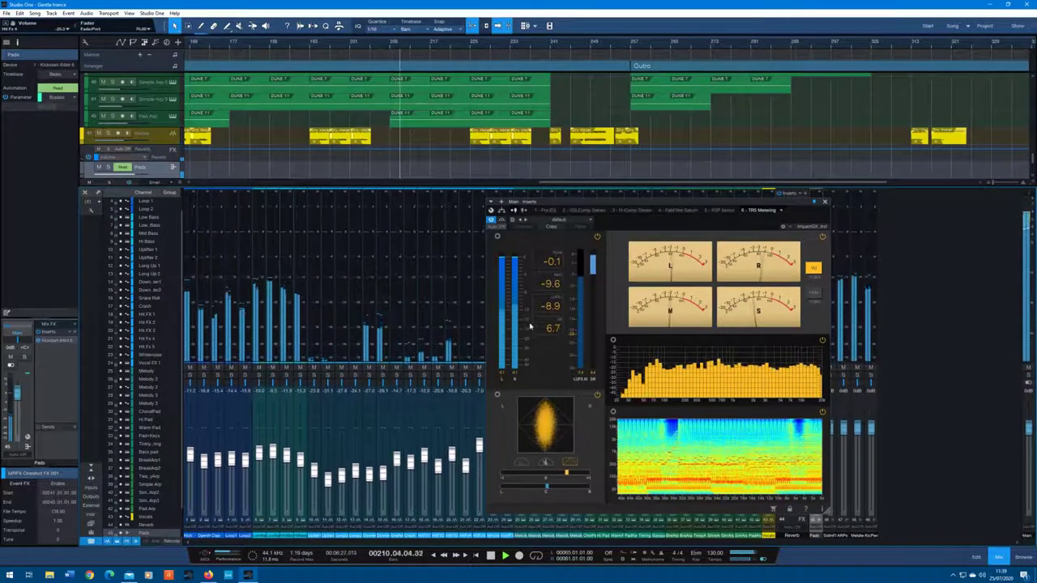
Step: Close the metering window and the mix console, and open the Dry Vocal event around bar 233 in the audio editor
left_click(825, 201)
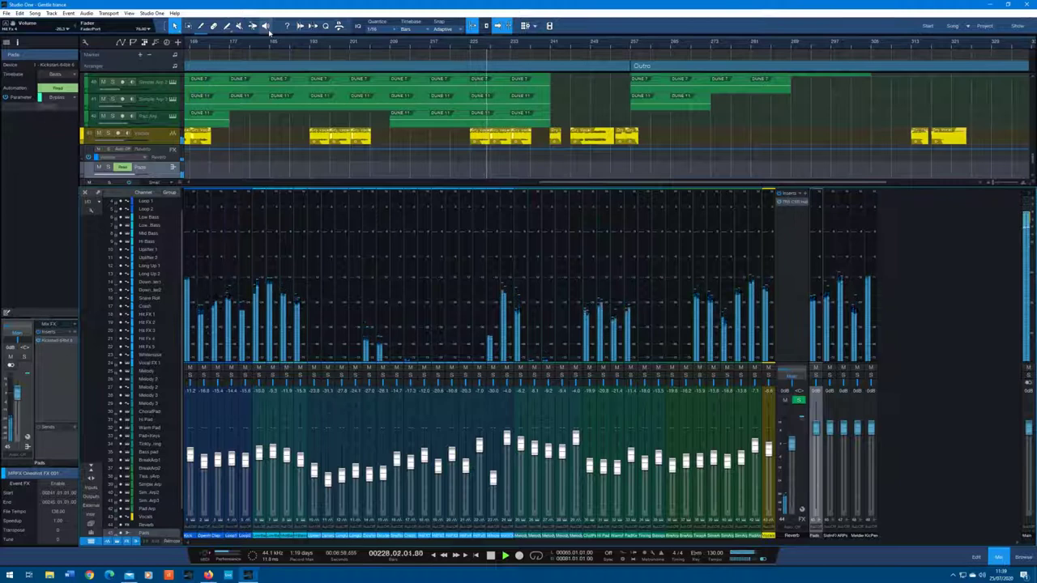
key("F3")
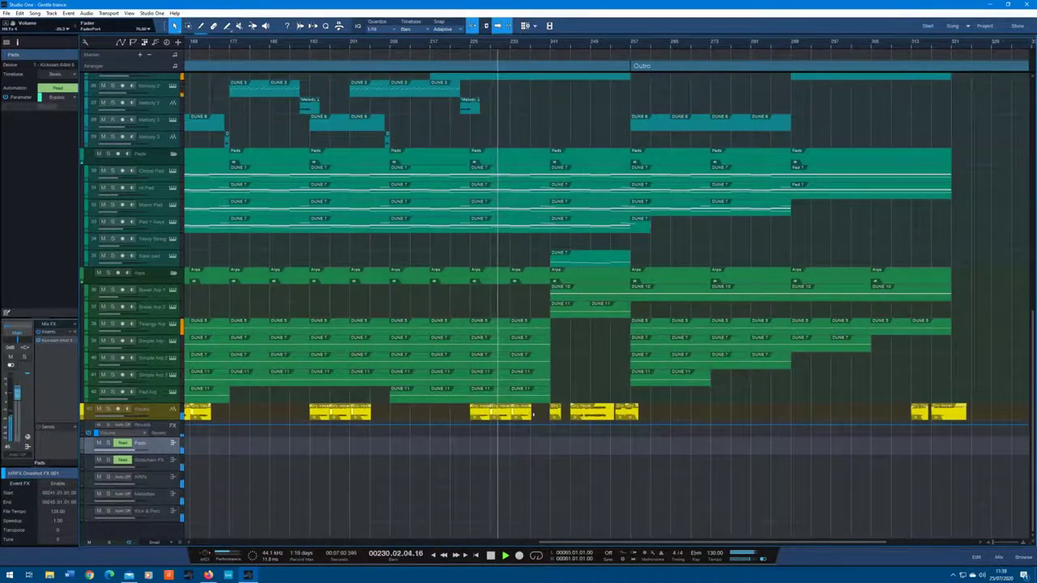
double_click(521, 415)
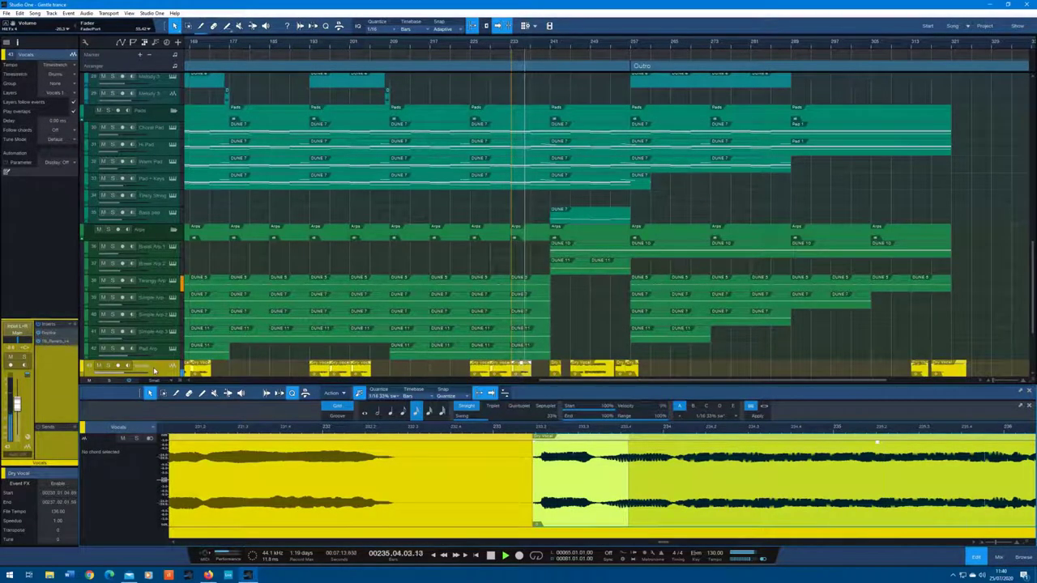
Step: Show the Vocals channel's TB_Reverb insert, move its window aside, and close both the reverb and the audio editor
left_click(63, 344)
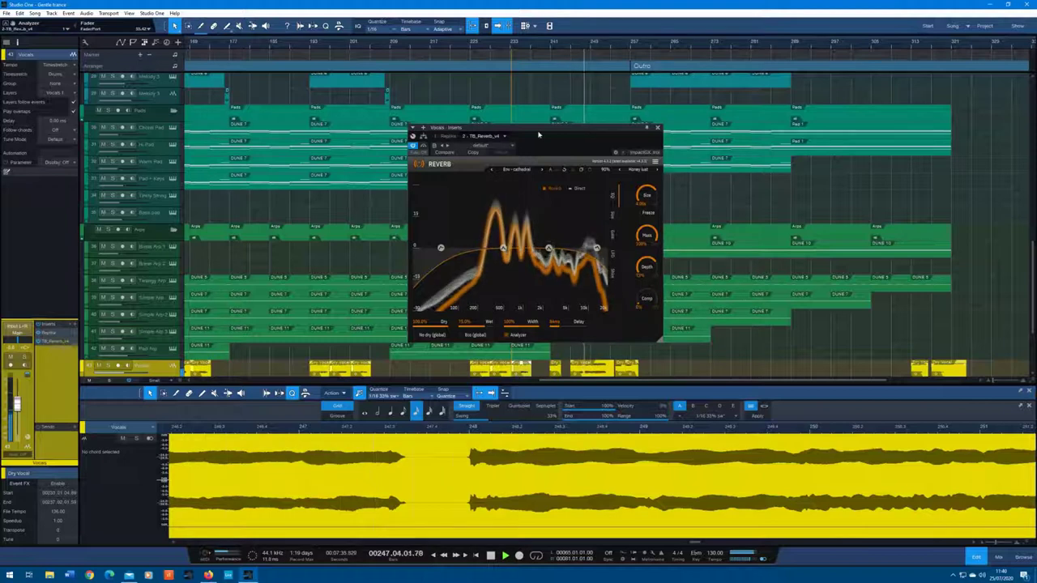
left_click_drag(543, 130, 378, 114)
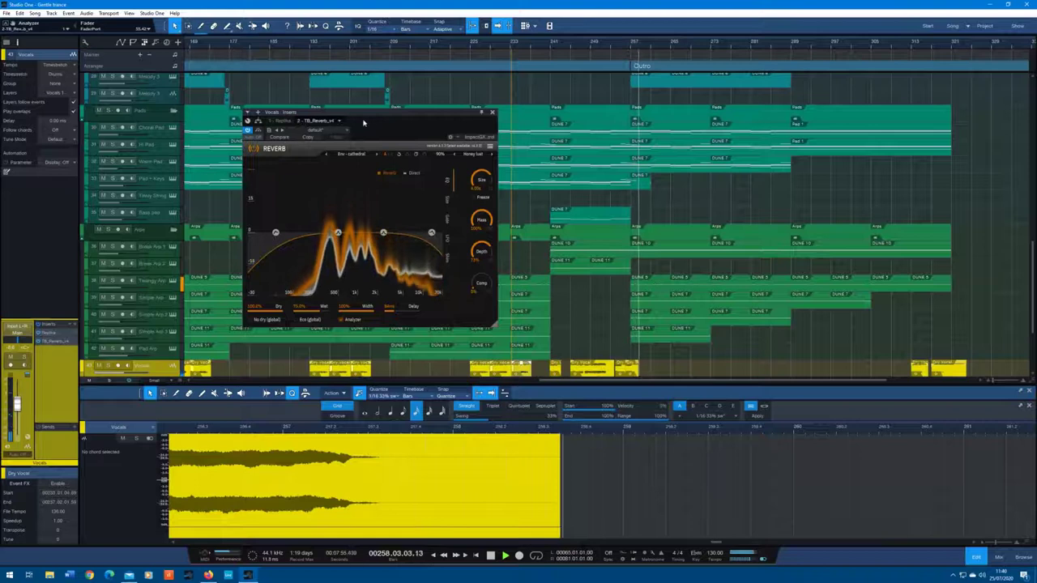
left_click(492, 113)
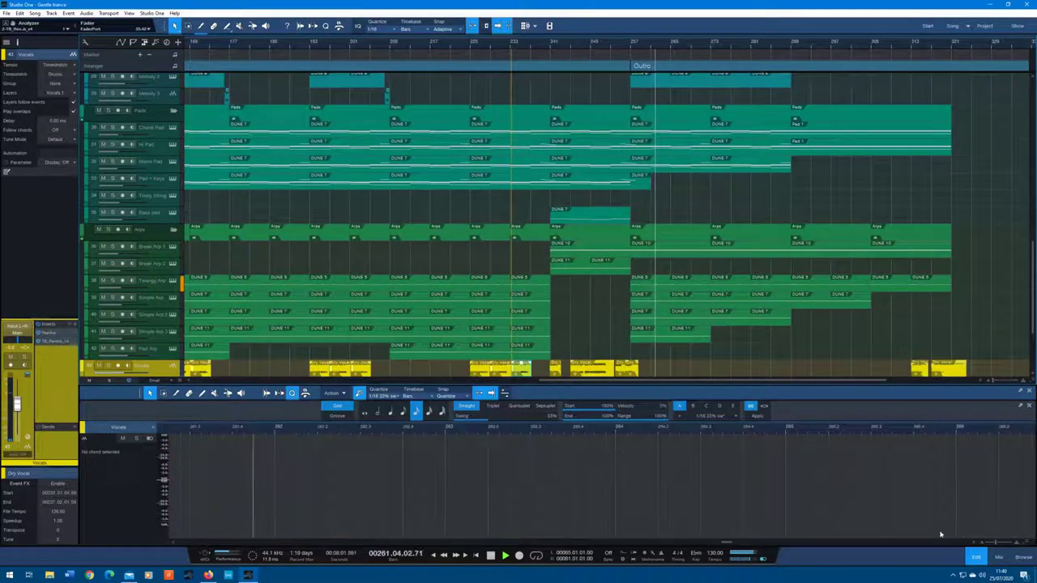
key("F2")
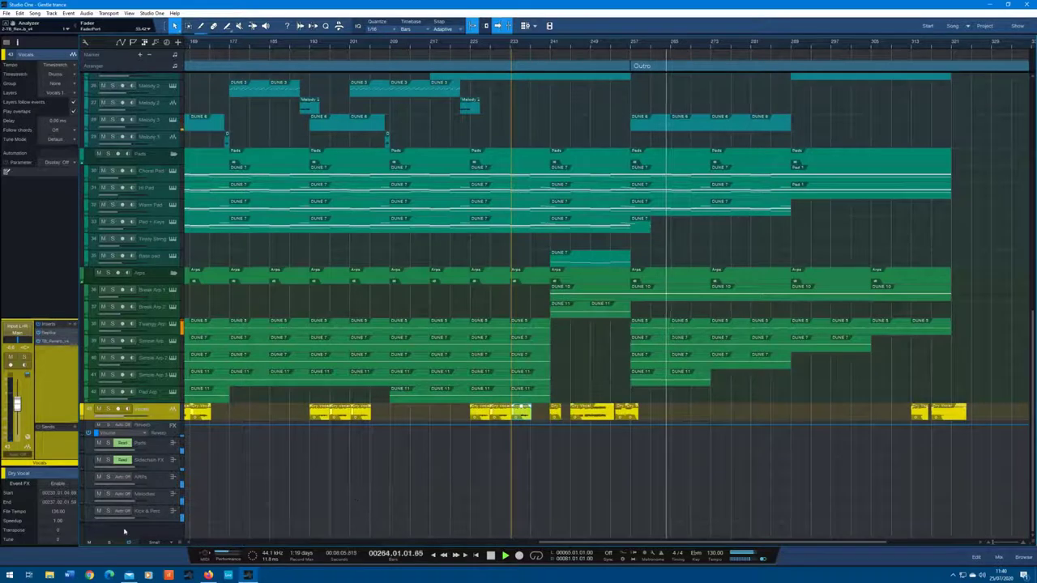
Step: Set the track height to Tiny and zoom the arrangement out to show all sections from Intro to Outro
left_click(154, 542)
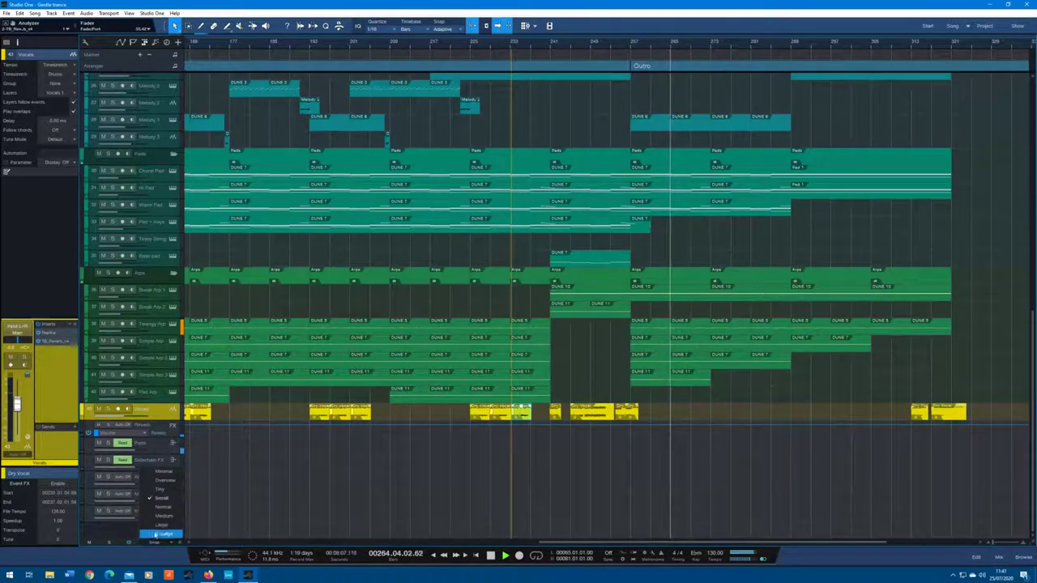
left_click(161, 489)
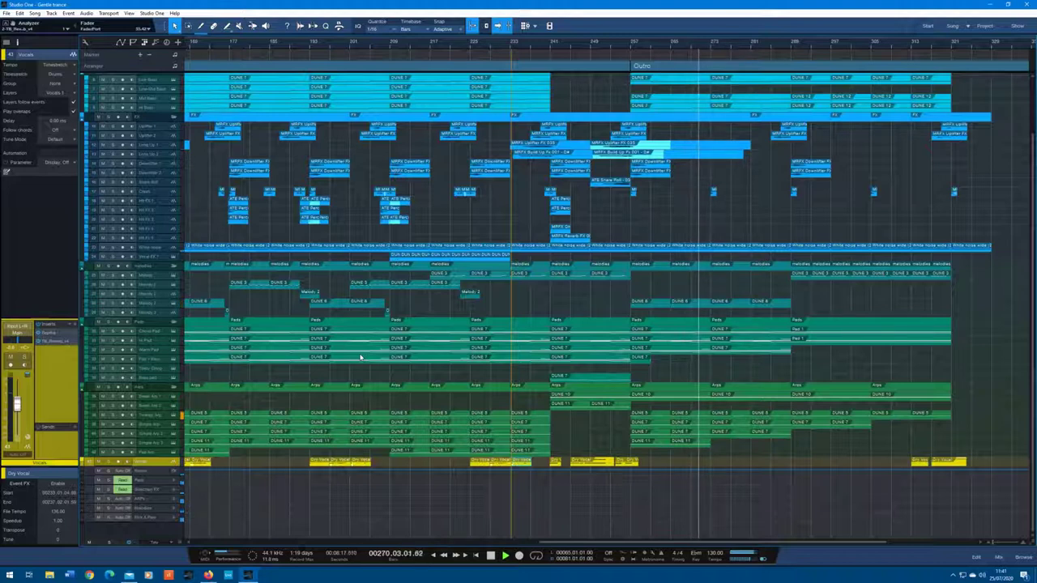
scroll(361, 357, "up", 1)
right_click(361, 358)
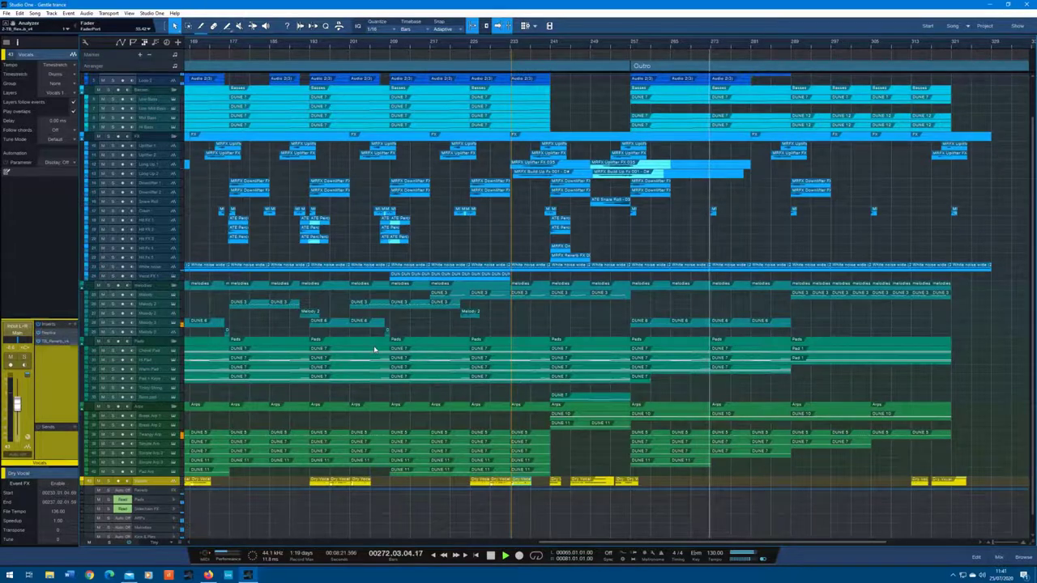
scroll(375, 349, "up", 5)
scroll(375, 349, "up", 2)
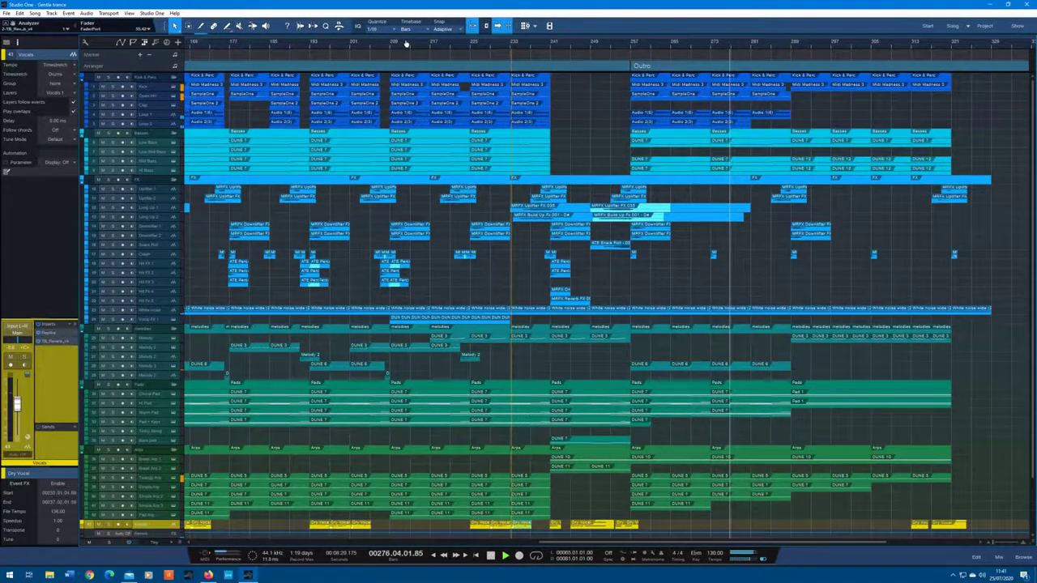
key("w")
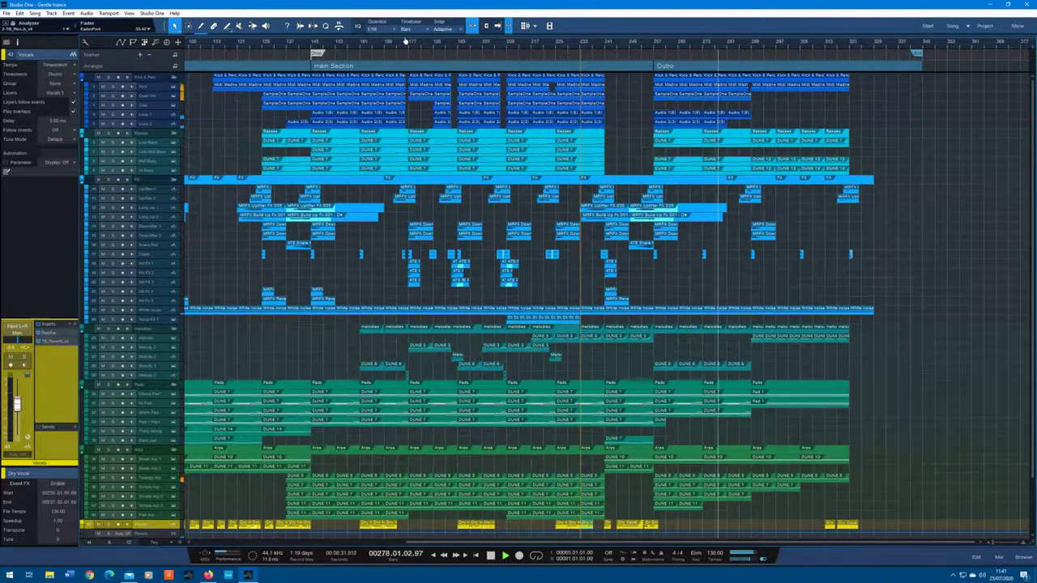
key("w")
key("w")
key("w")
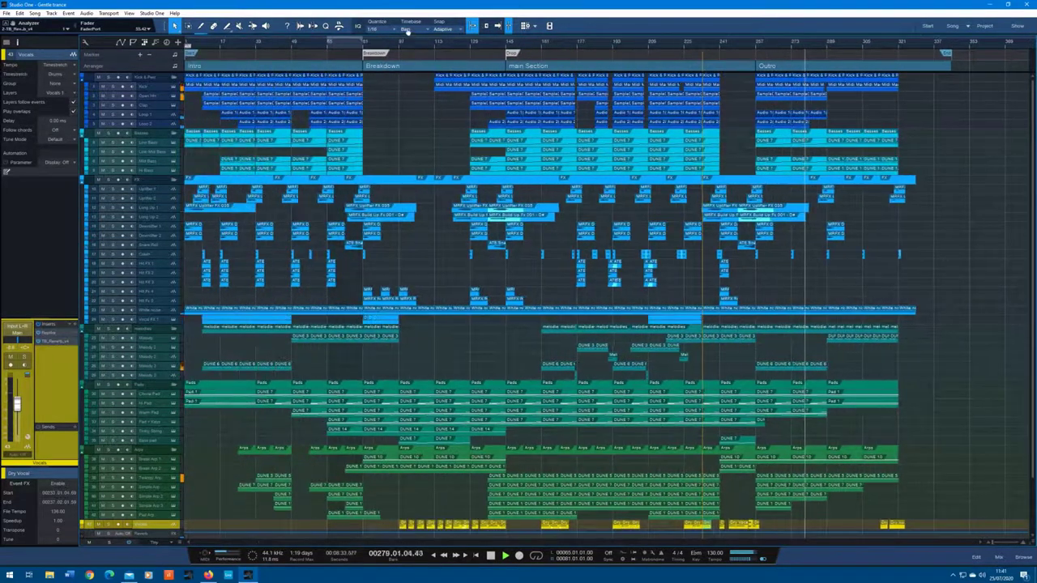